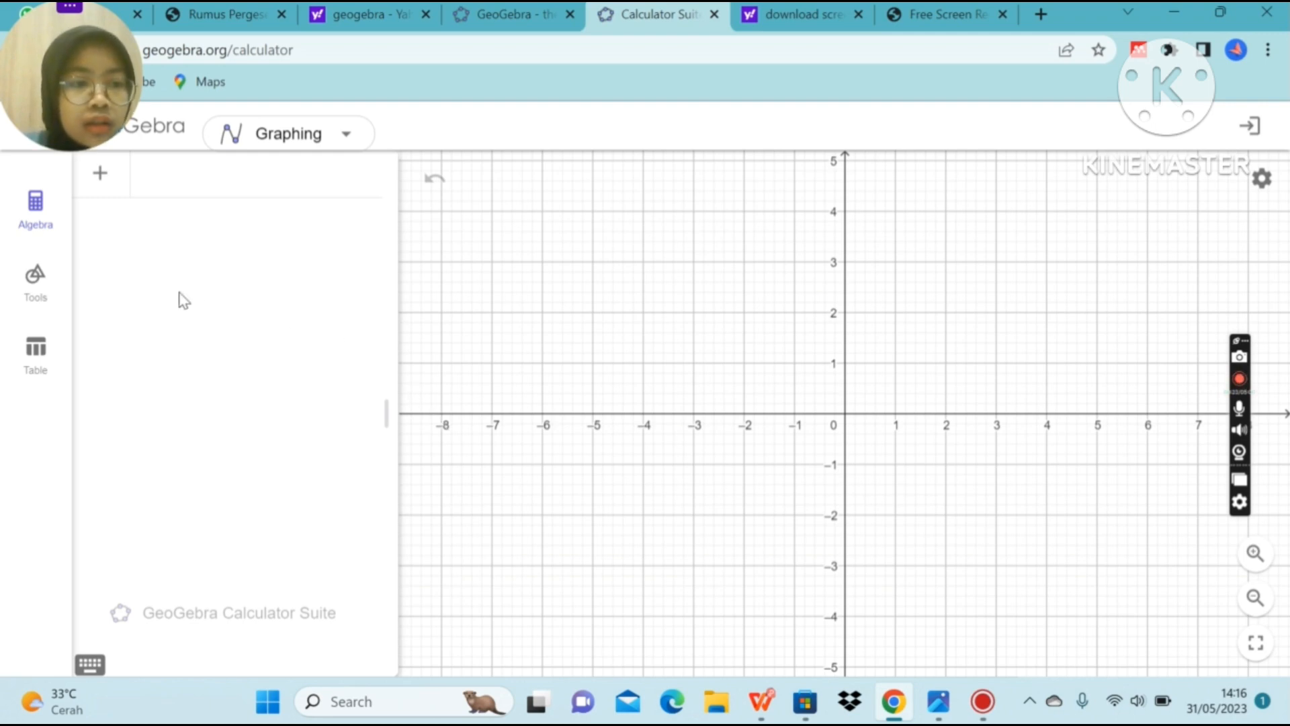
# Show the construction tools and expand them to the complete tool set
pyautogui.click(35, 289)
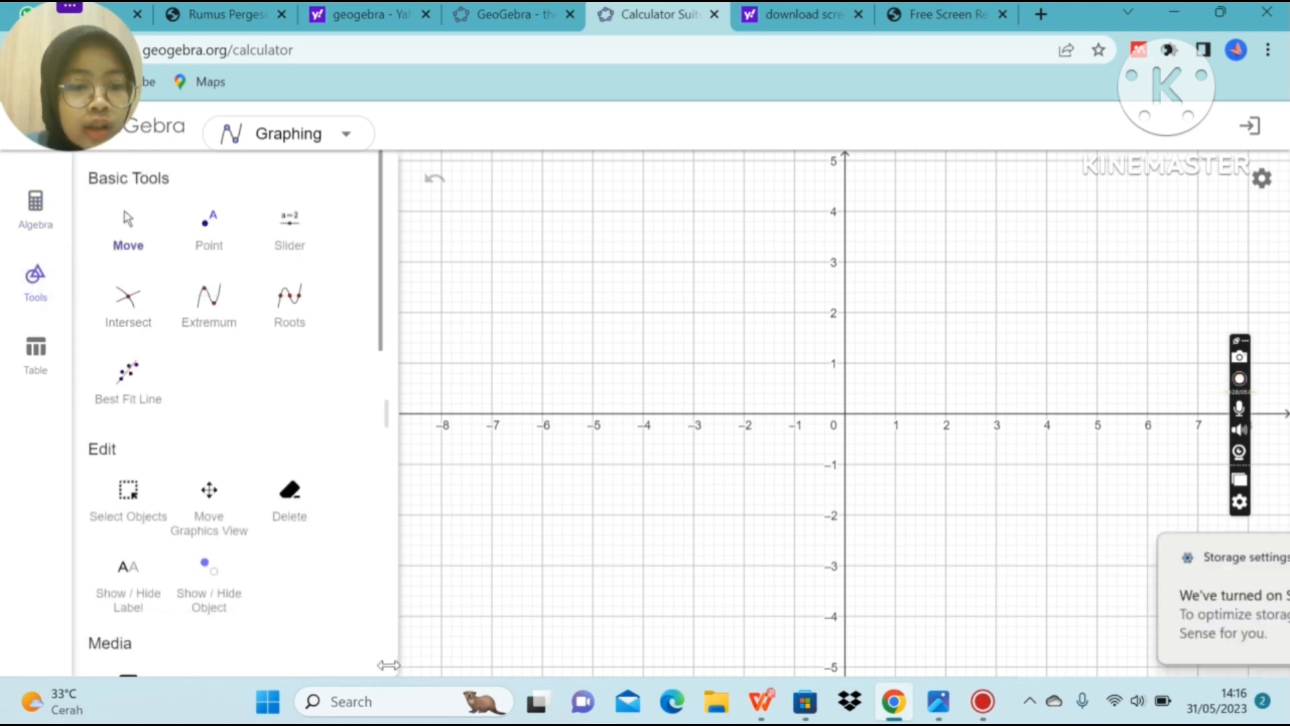
pyautogui.scroll(-12, 384, 676)
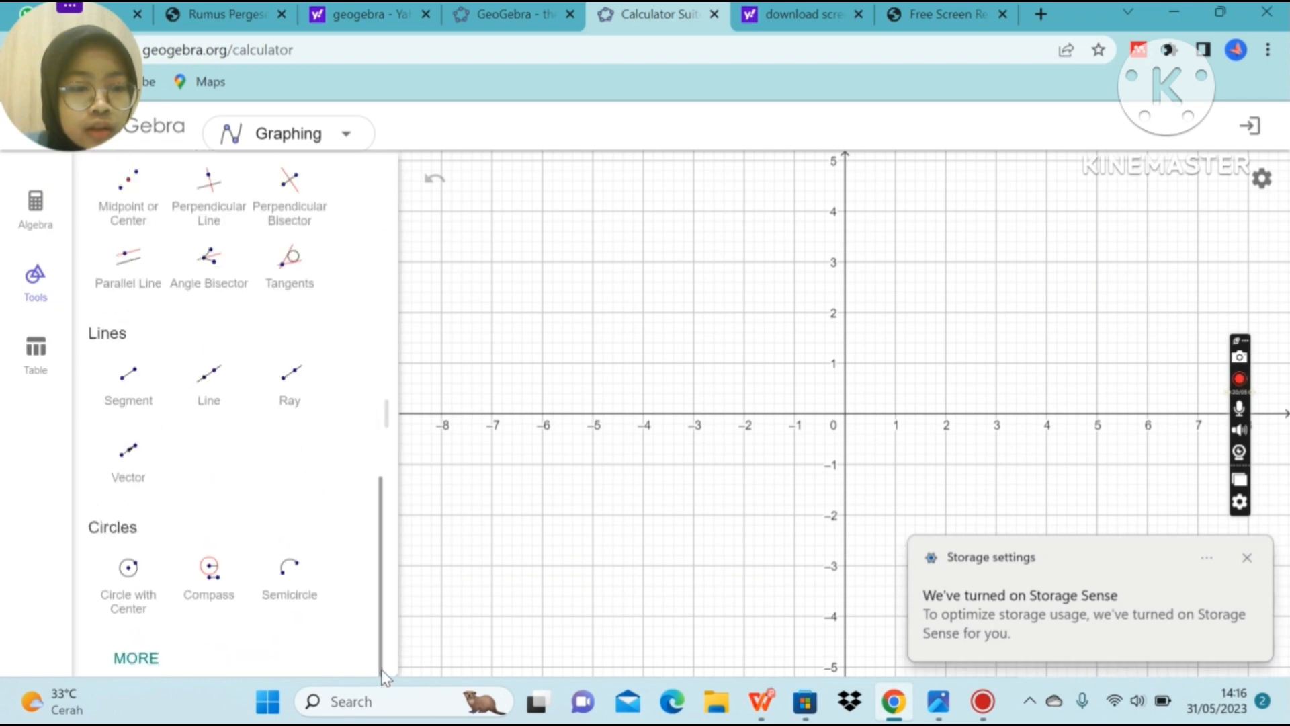
pyautogui.click(157, 662)
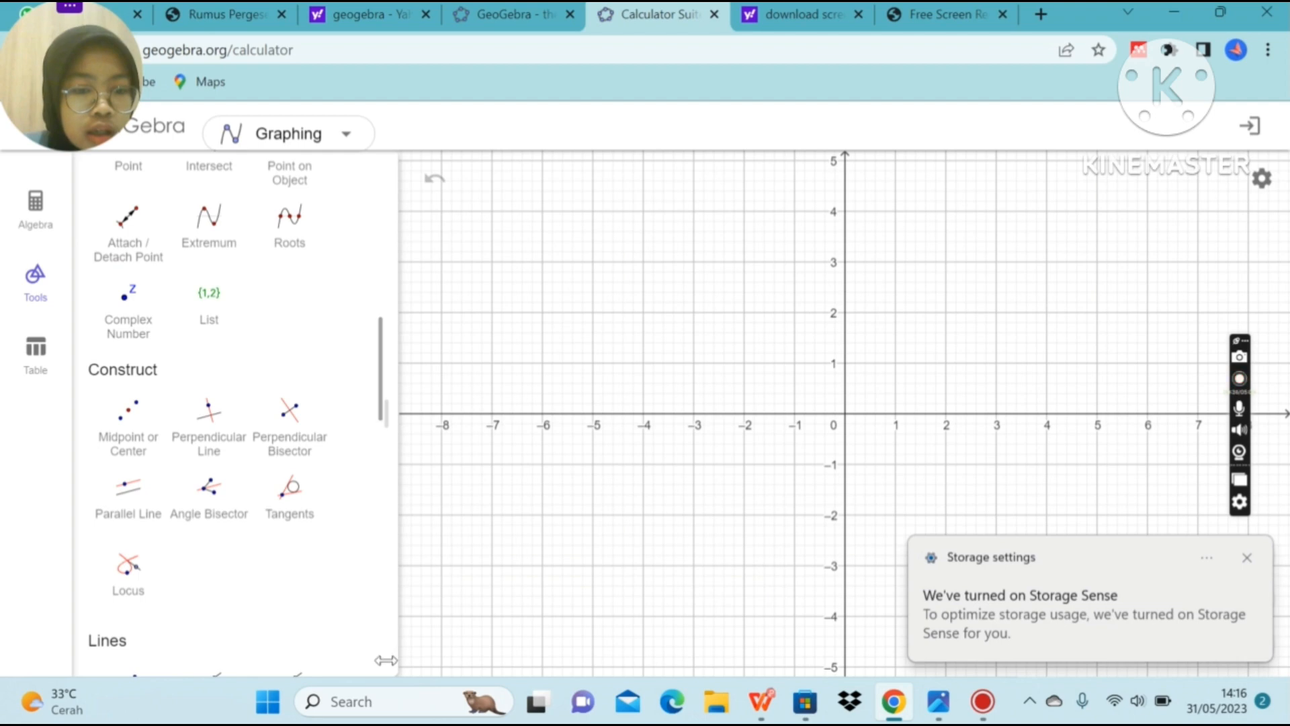
# Draw triangle ABC with the Polygon tool, using vertices at (-6, -5), (-2, -6) and (-3, -2)
pyautogui.scroll(-6, 381, 665)
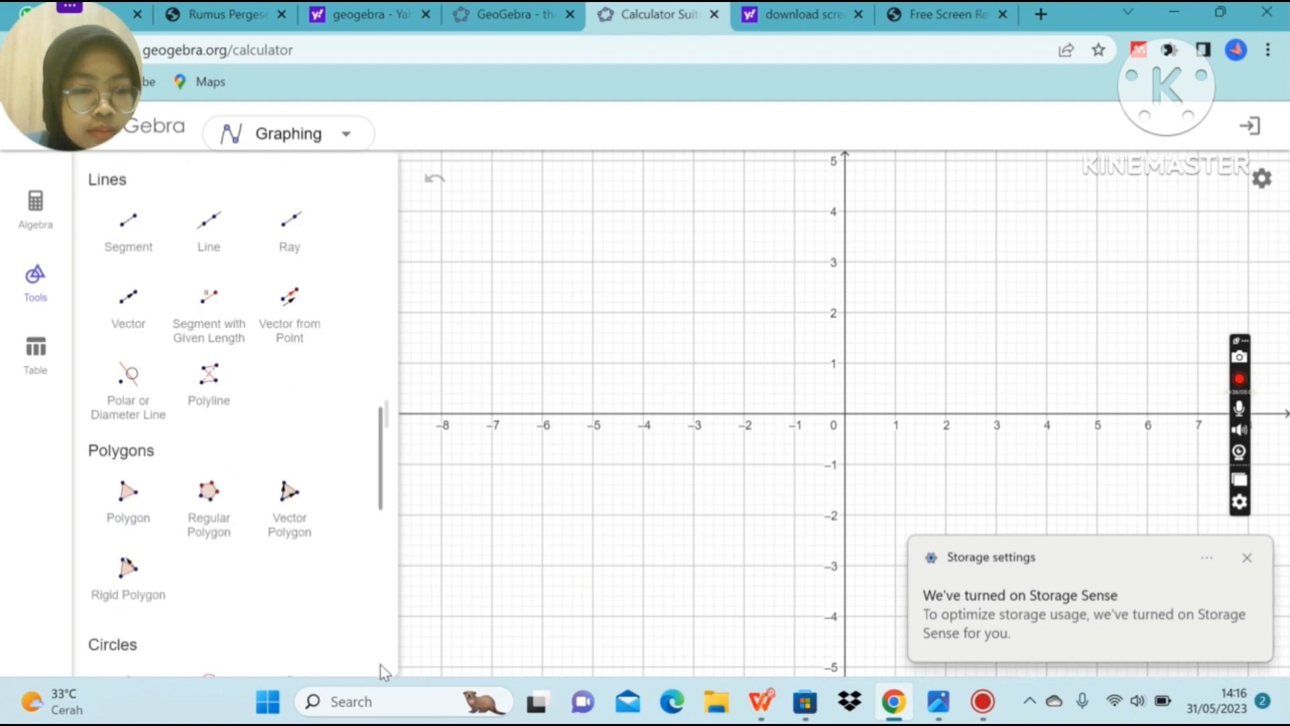
pyautogui.click(135, 516)
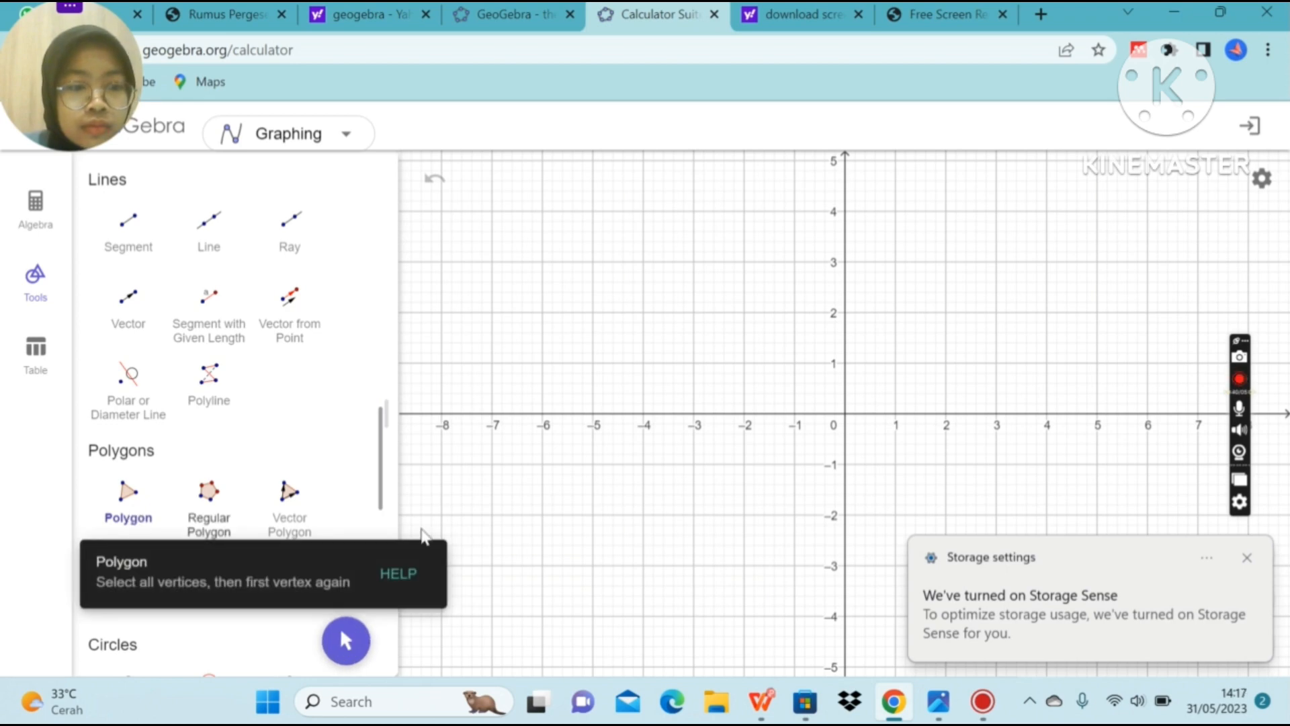
pyautogui.click(1249, 557)
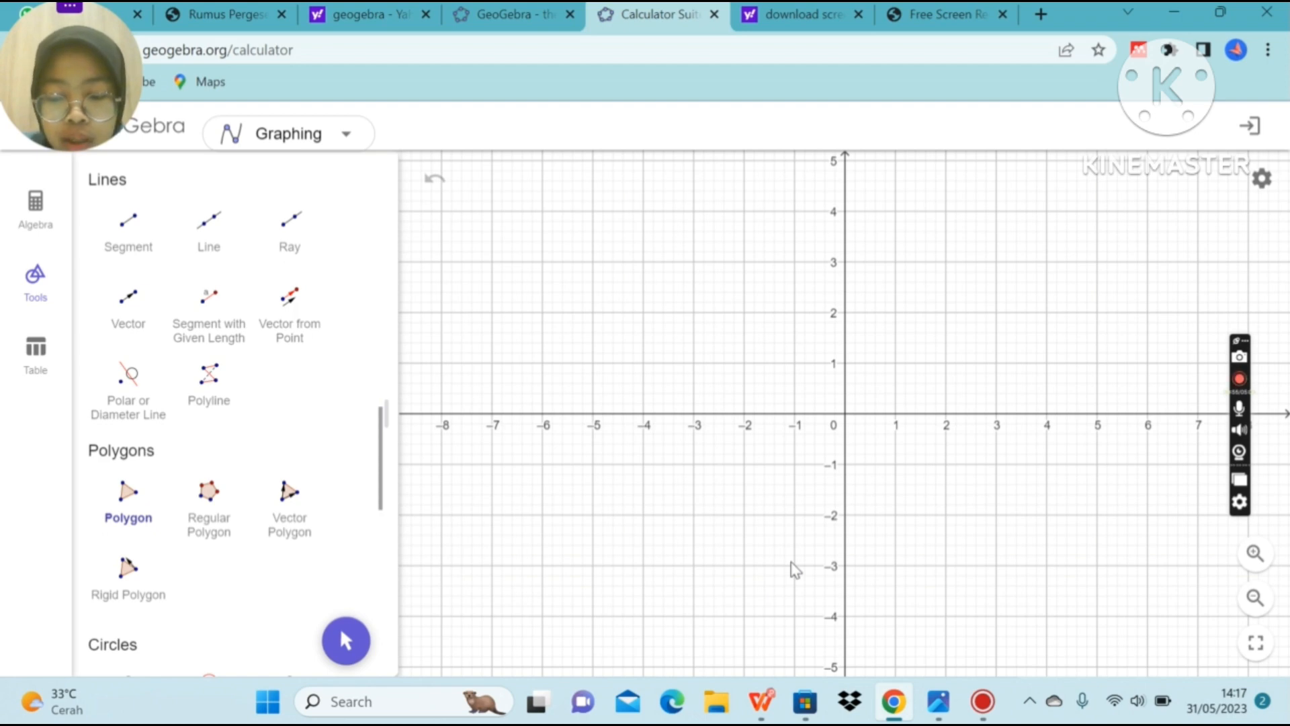
pyautogui.press('Up')
pyautogui.press('Down')
pyautogui.press('Down')
pyautogui.press('Down')
pyautogui.press('Down')
pyautogui.press('Down')
pyautogui.press('Down')
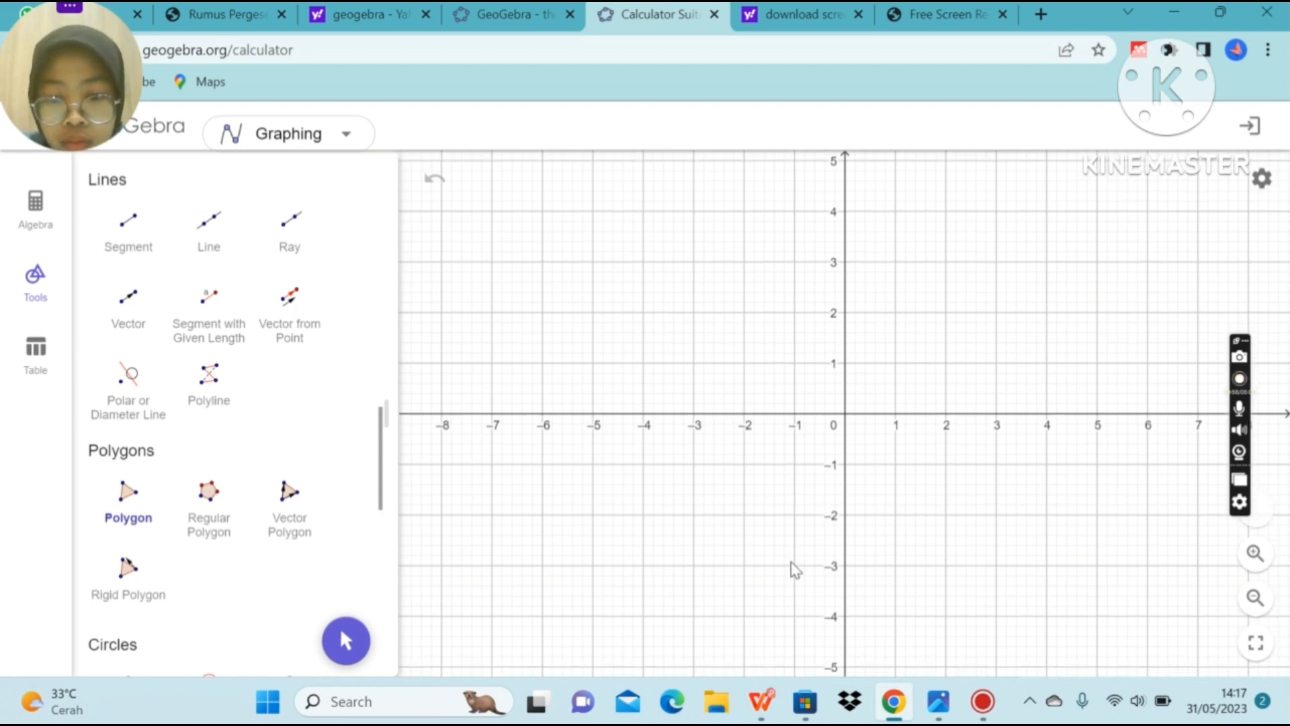
pyautogui.press('Down')
pyautogui.press('Down')
pyautogui.press('Down')
pyautogui.press('Down')
pyautogui.press('Down')
pyautogui.press('Down')
pyautogui.press('Down')
pyautogui.press('Down')
pyautogui.press('Down')
pyautogui.press('Down')
pyautogui.press('Down')
pyautogui.press('Down')
pyautogui.press('Down')
pyautogui.press('Down')
pyautogui.press('Down')
pyautogui.press('Down')
pyautogui.press('Down')
pyautogui.press('Down')
pyautogui.press('Down')
pyautogui.press('Down')
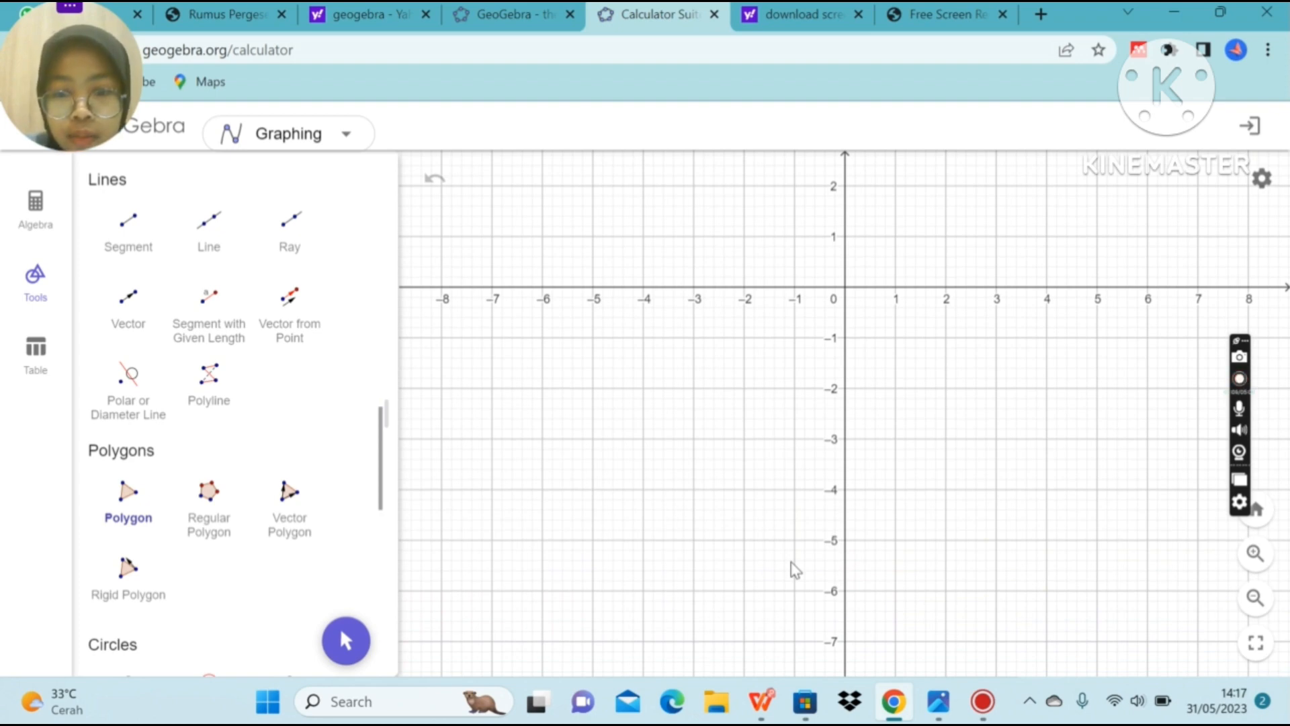
pyautogui.click(542, 540)
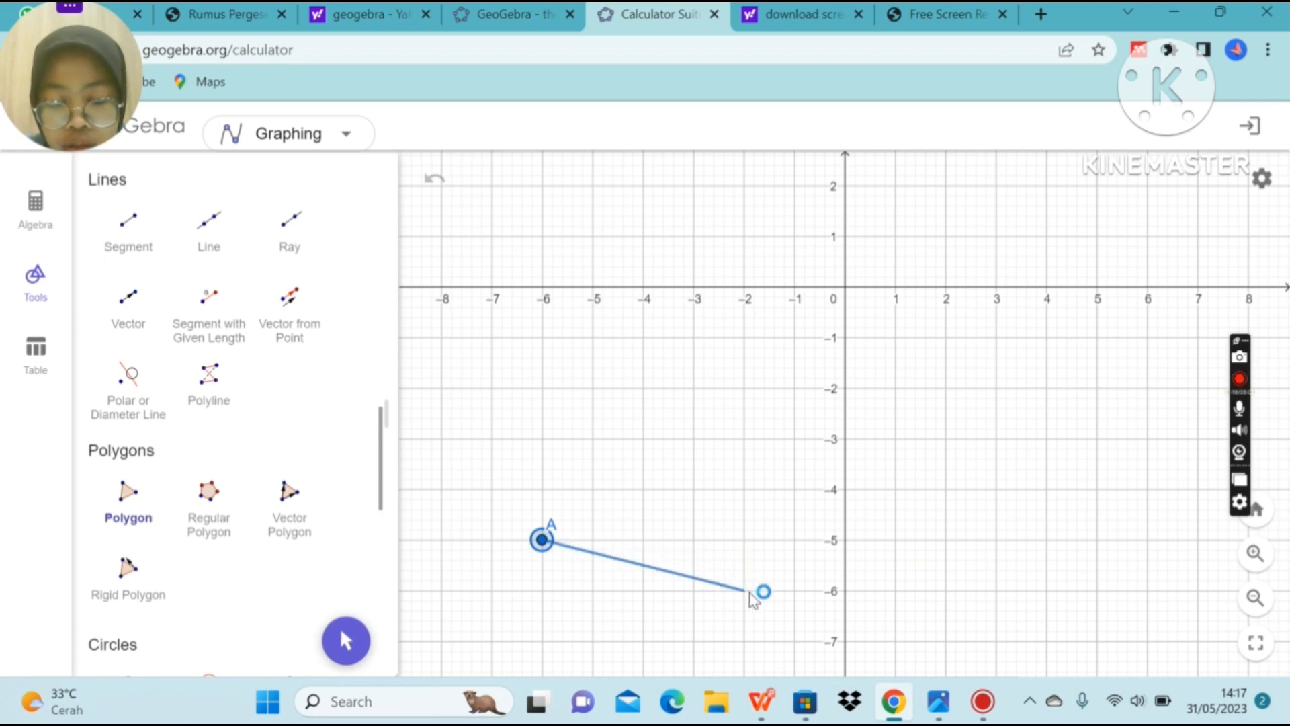
pyautogui.click(749, 593)
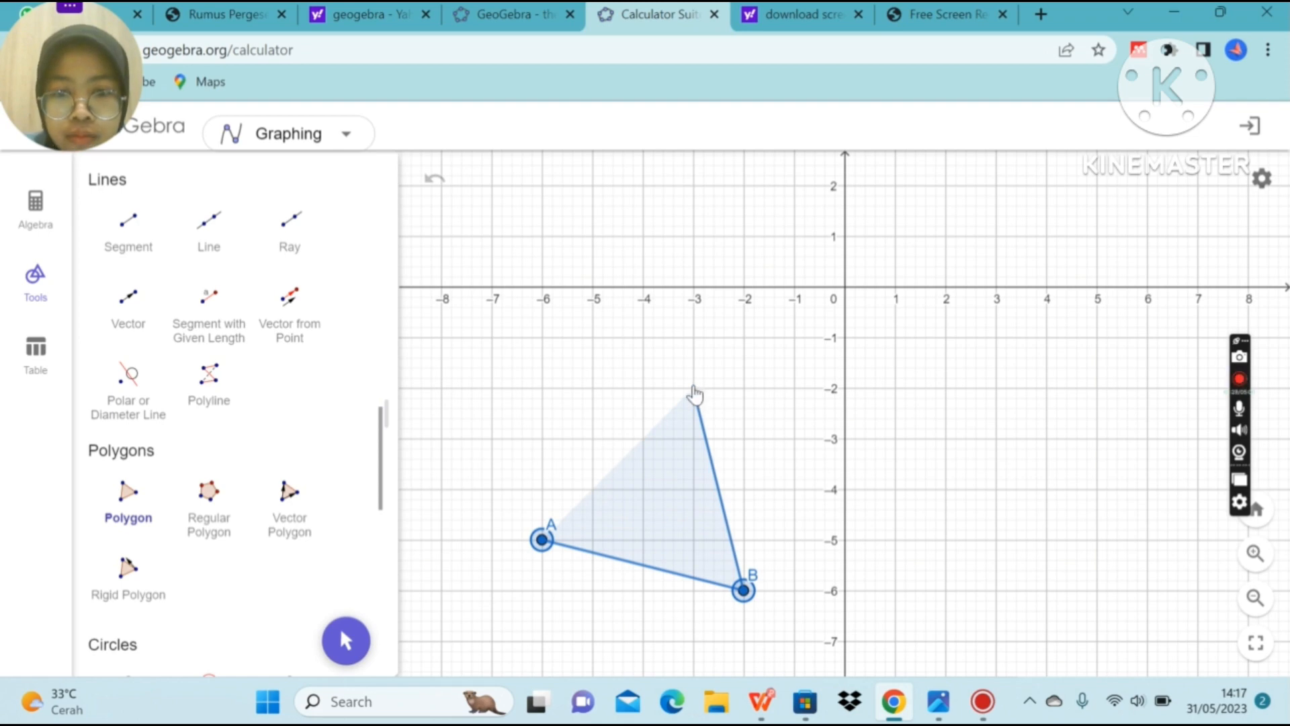
pyautogui.click(695, 390)
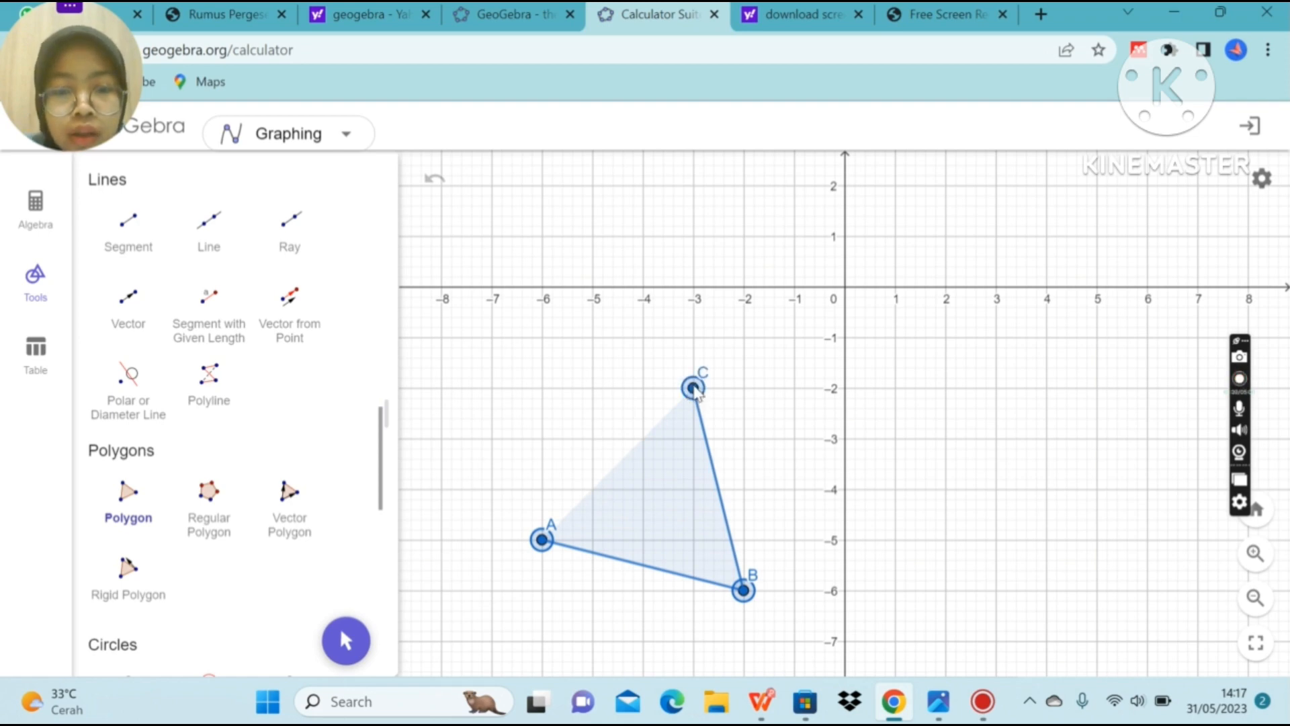
pyautogui.click(542, 541)
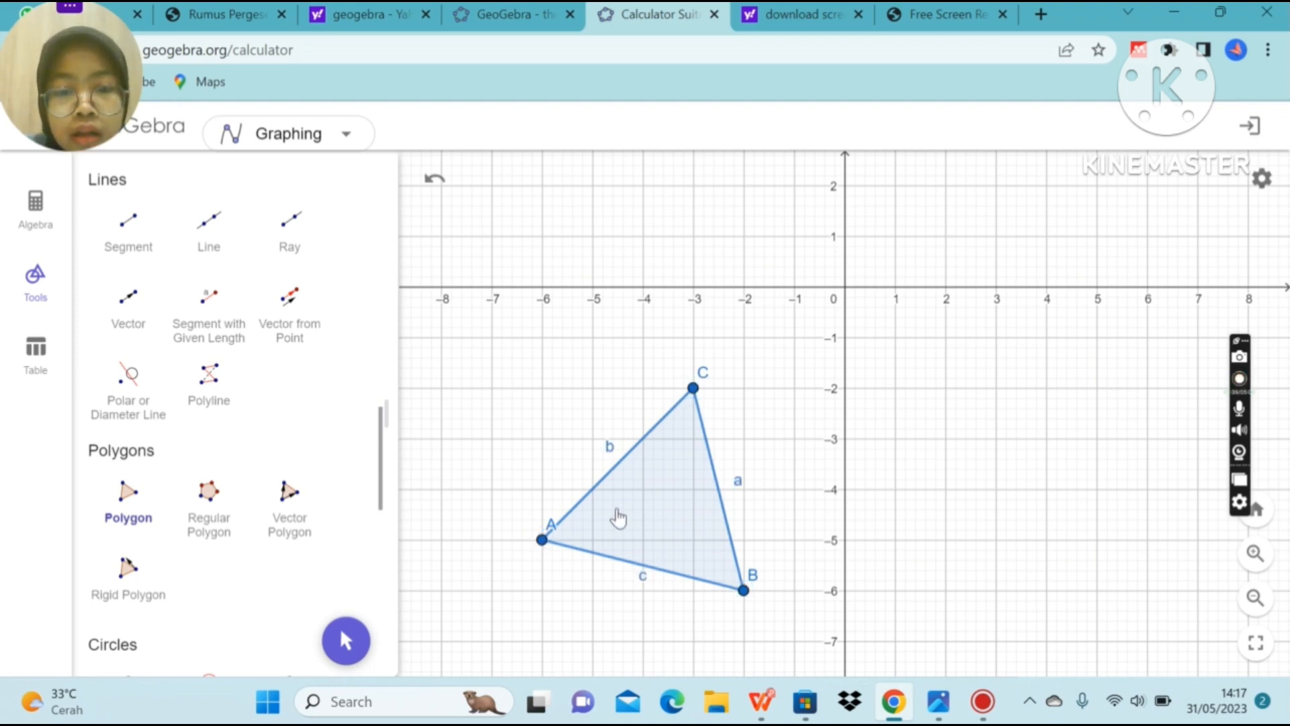
# Hide the name label of the triangle's side a, between B and C
pyautogui.rightClick(739, 490)
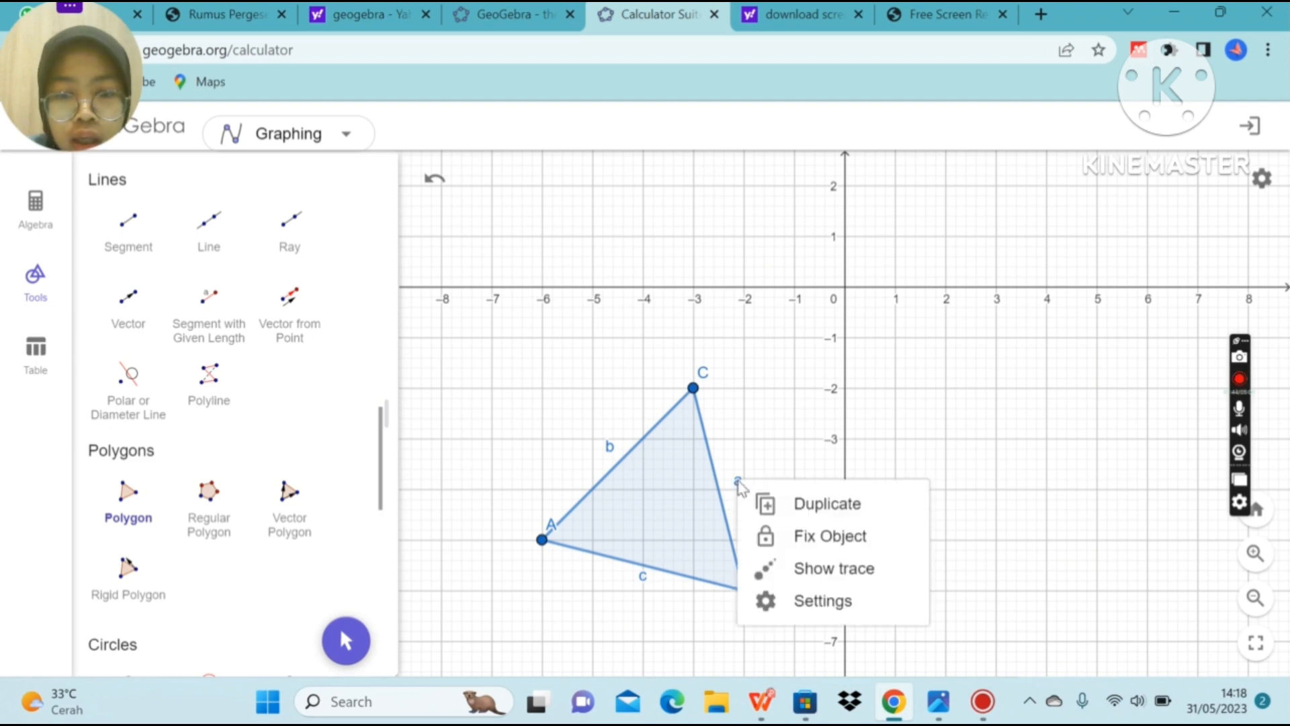
pyautogui.click(822, 605)
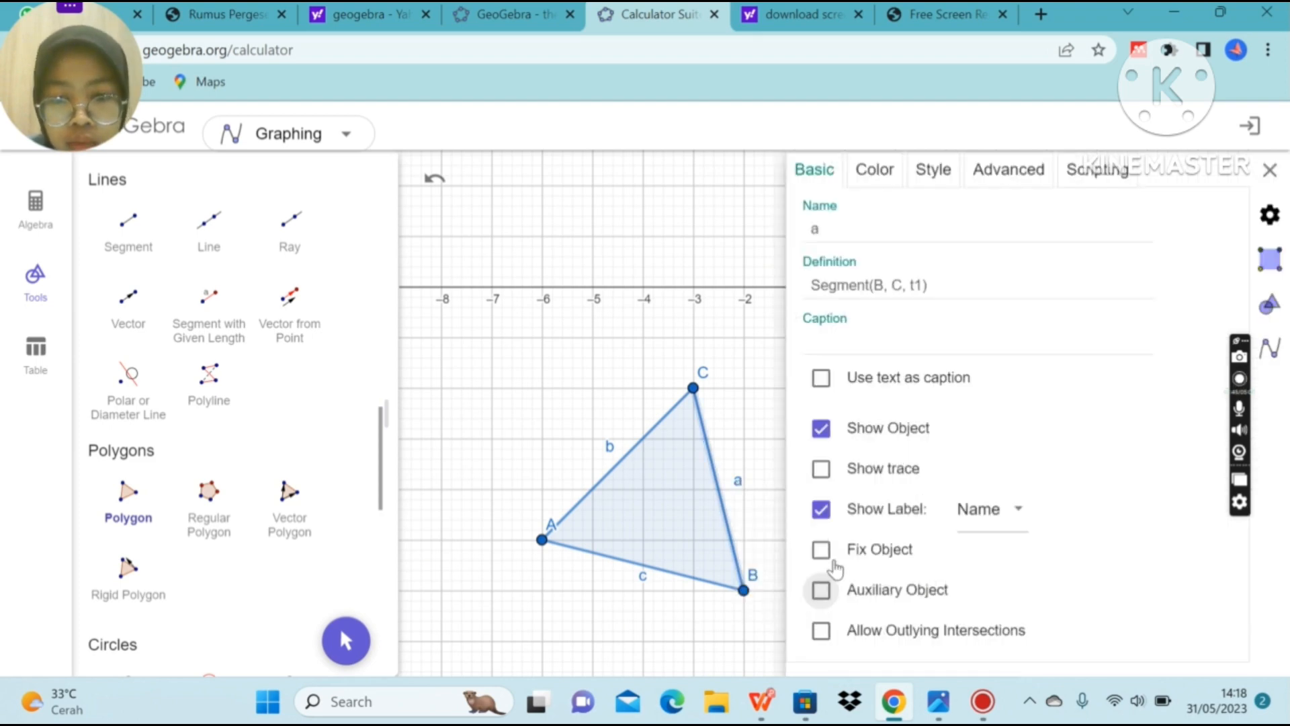
pyautogui.click(822, 511)
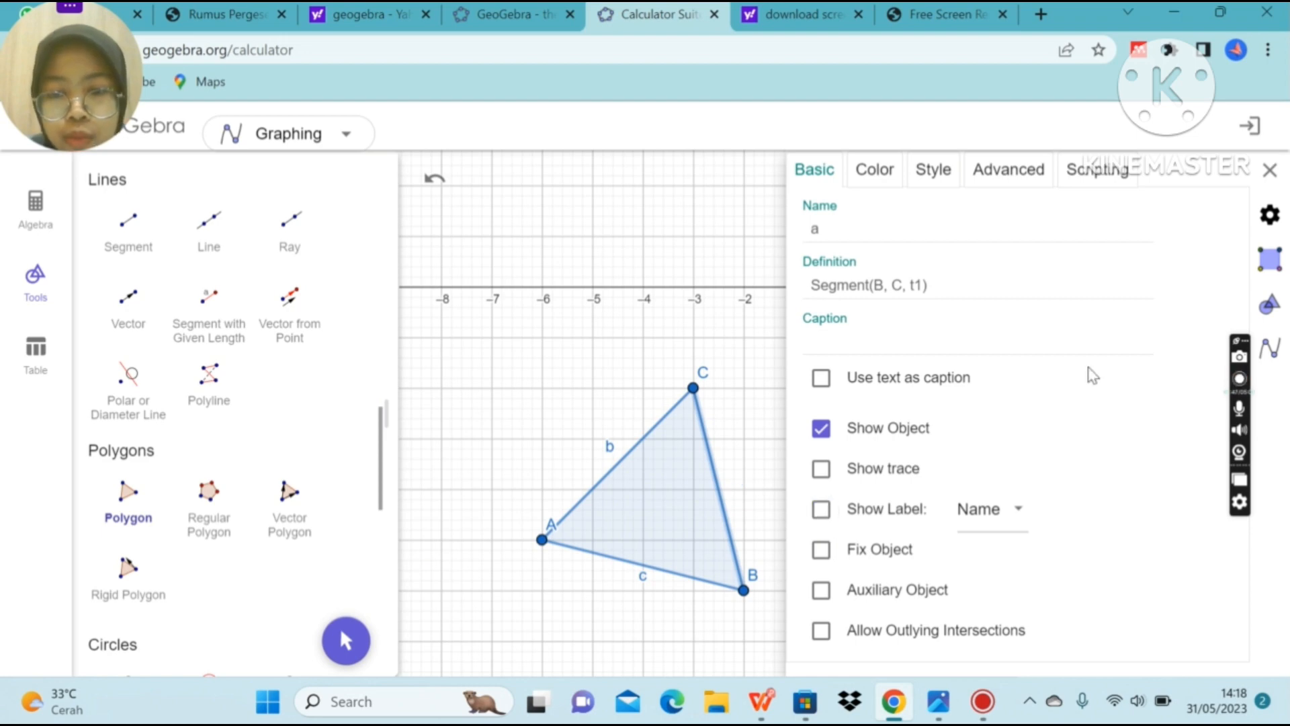
pyautogui.click(1270, 172)
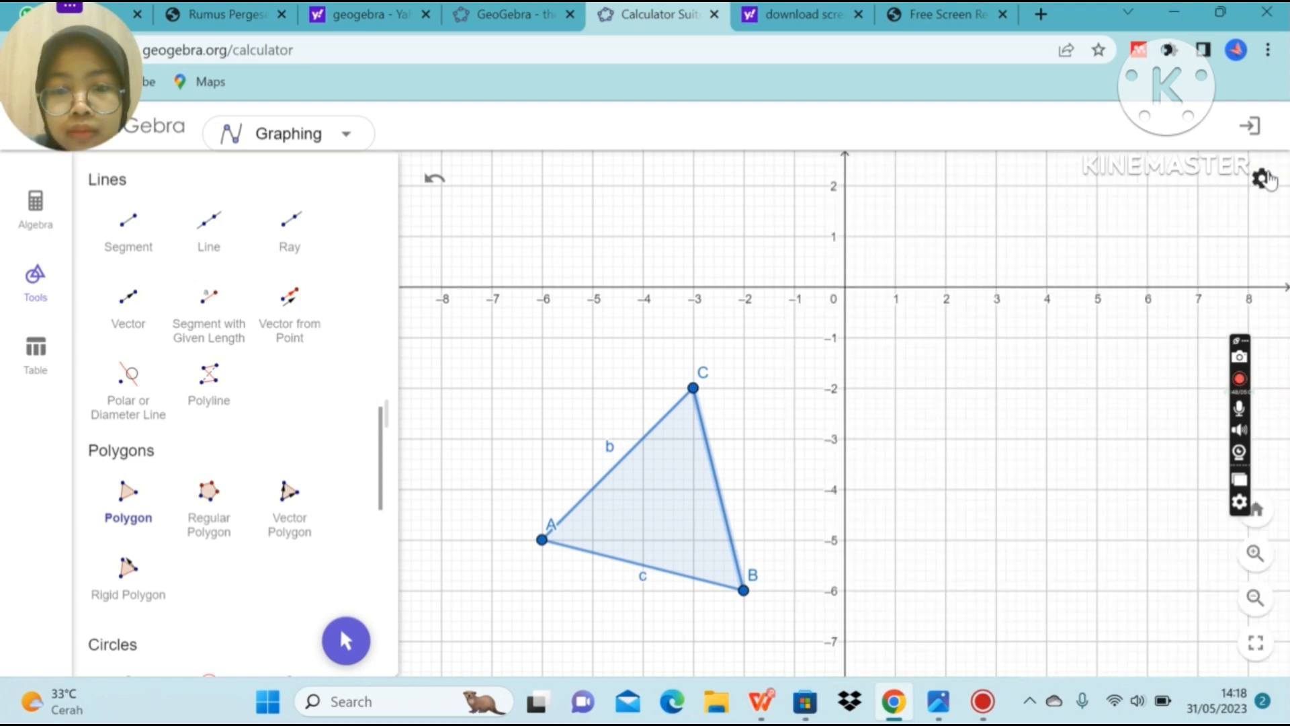
# Hide the name label of the triangle's side b, between C and A
pyautogui.rightClick(609, 445)
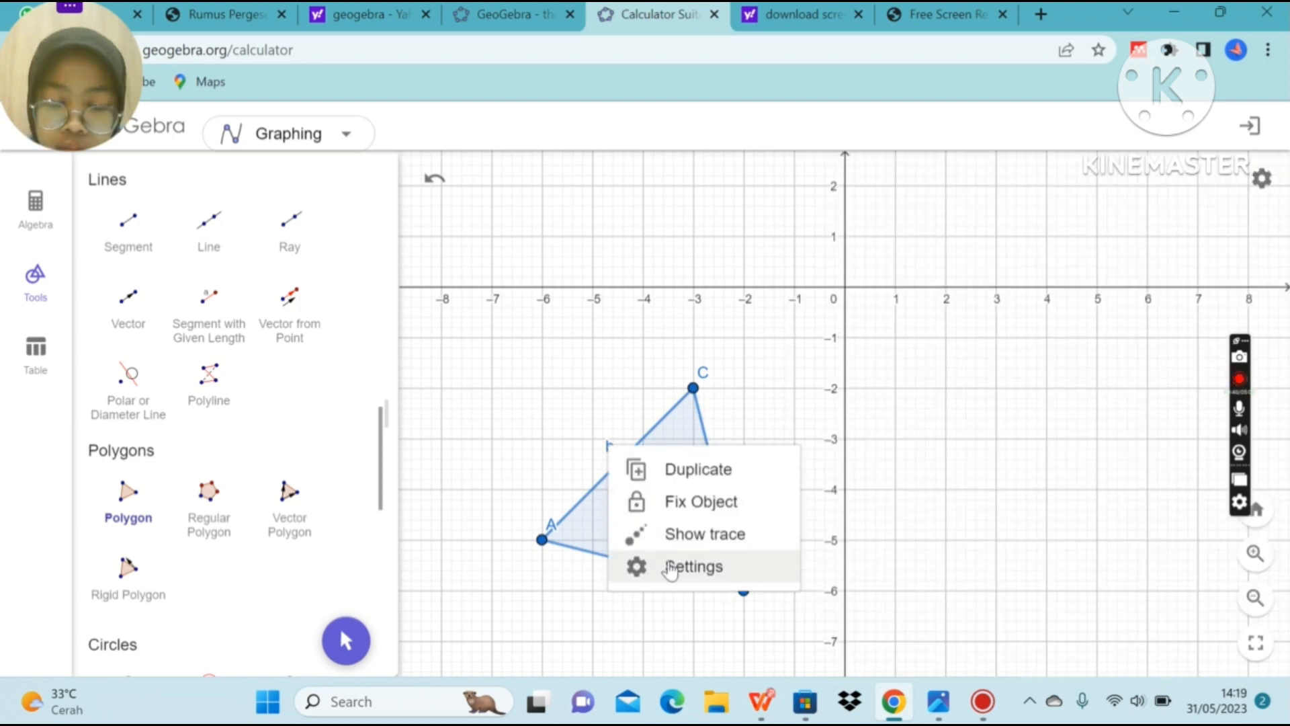
pyautogui.click(694, 566)
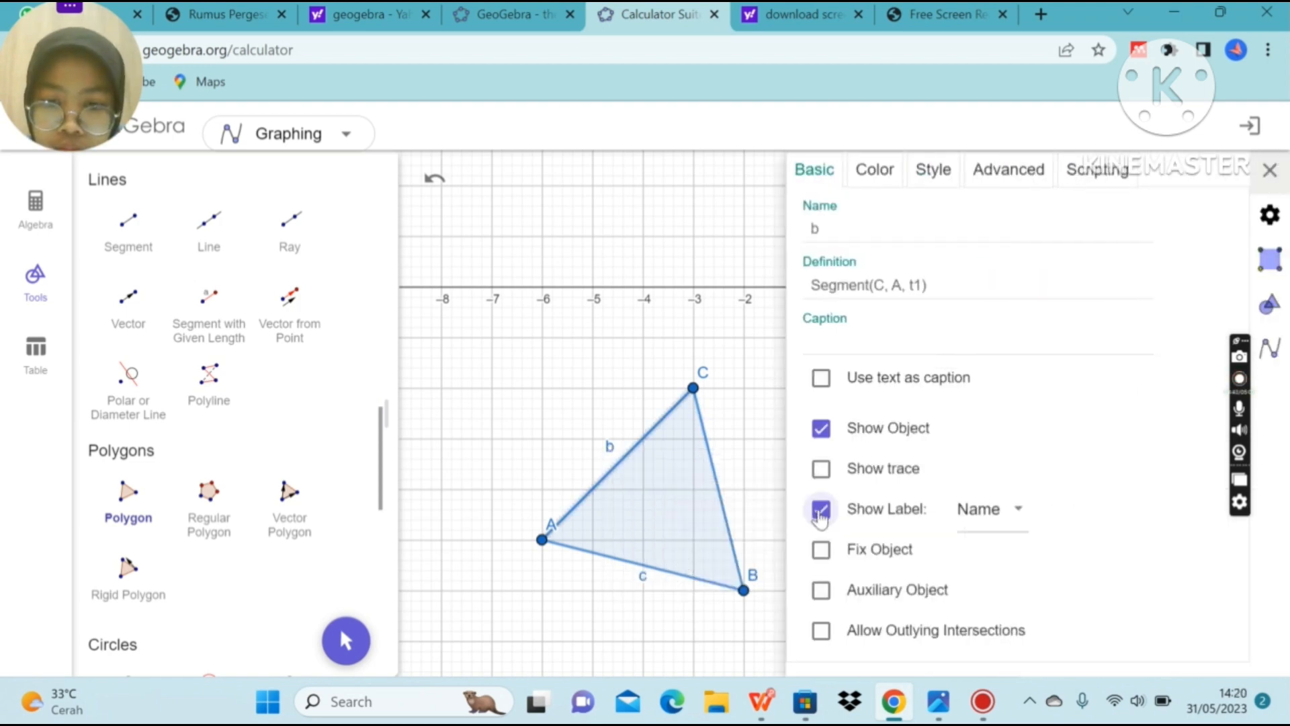
pyautogui.click(820, 510)
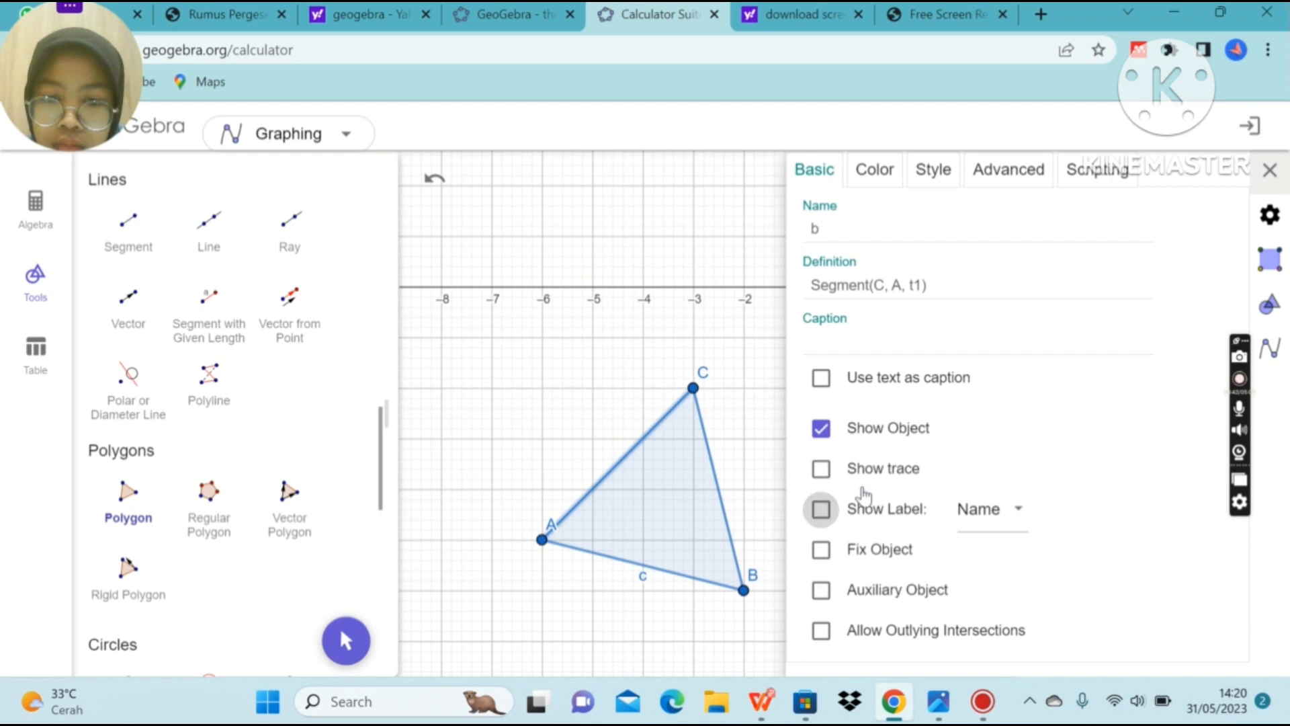
pyautogui.click(1270, 171)
# Hide the name label of the triangle's side c, between A and B
pyautogui.rightClick(643, 579)
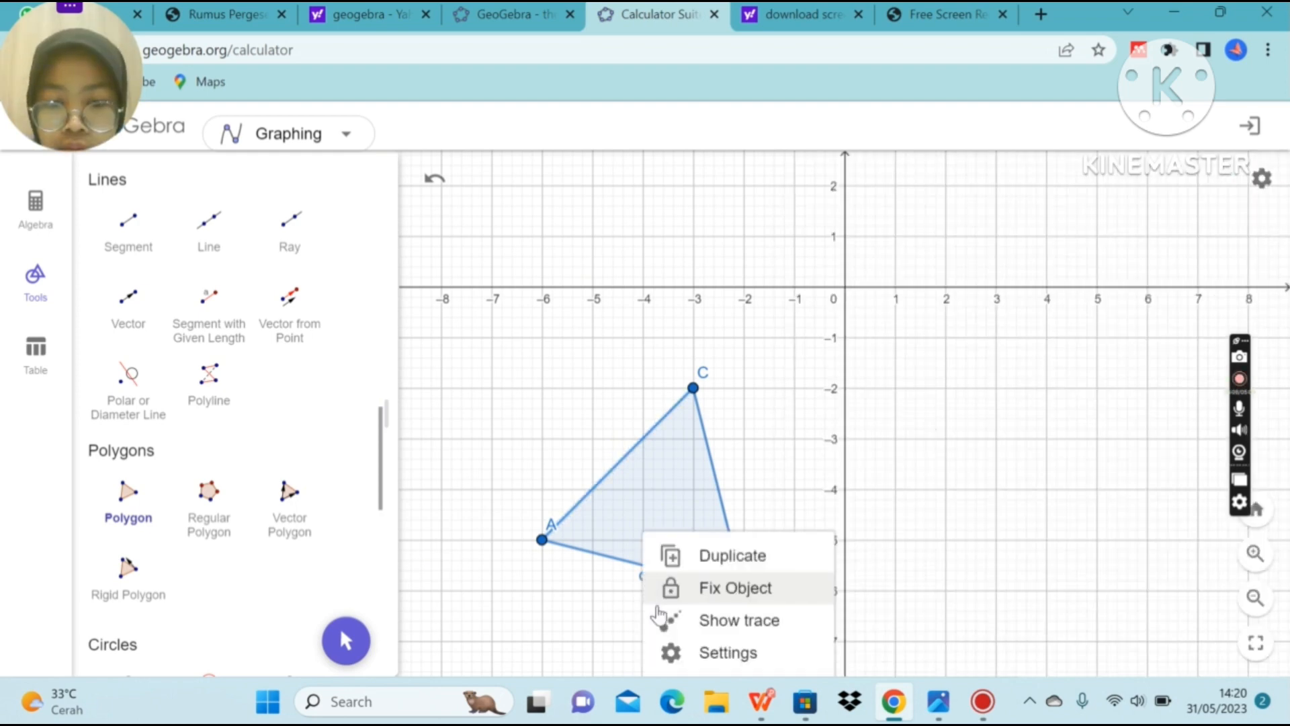
pyautogui.click(687, 653)
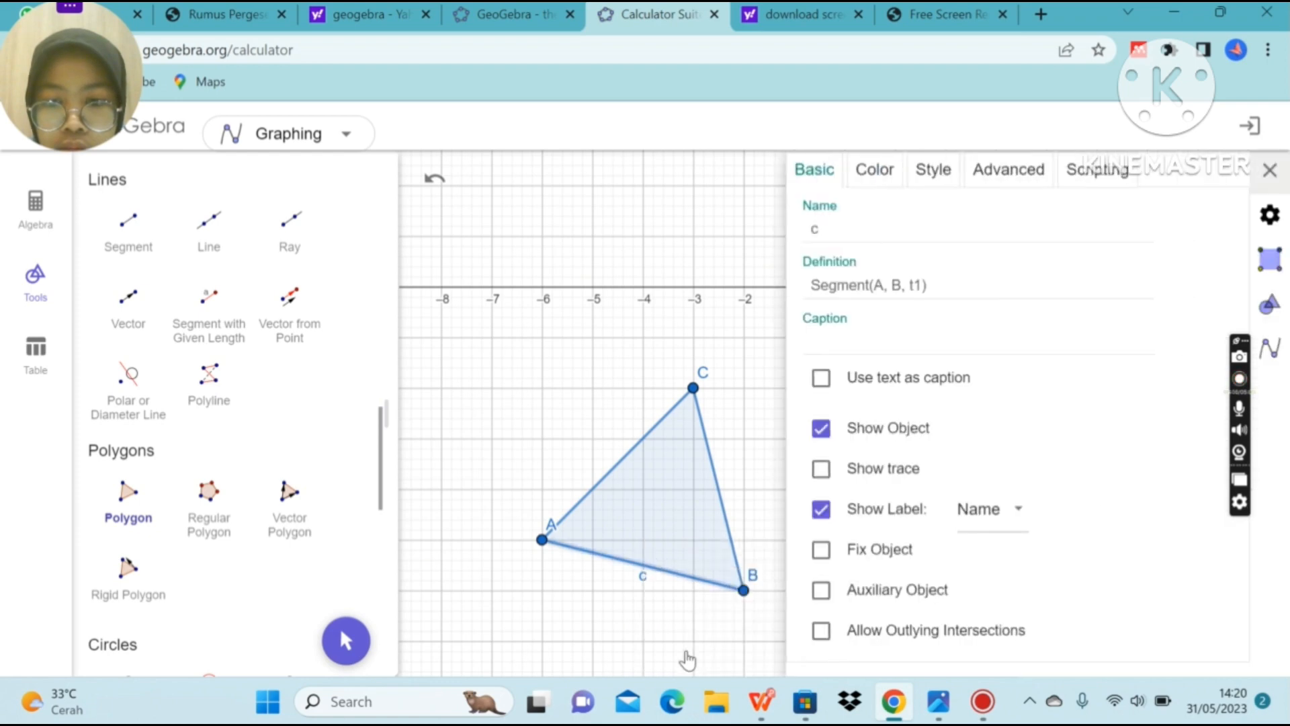
pyautogui.click(822, 514)
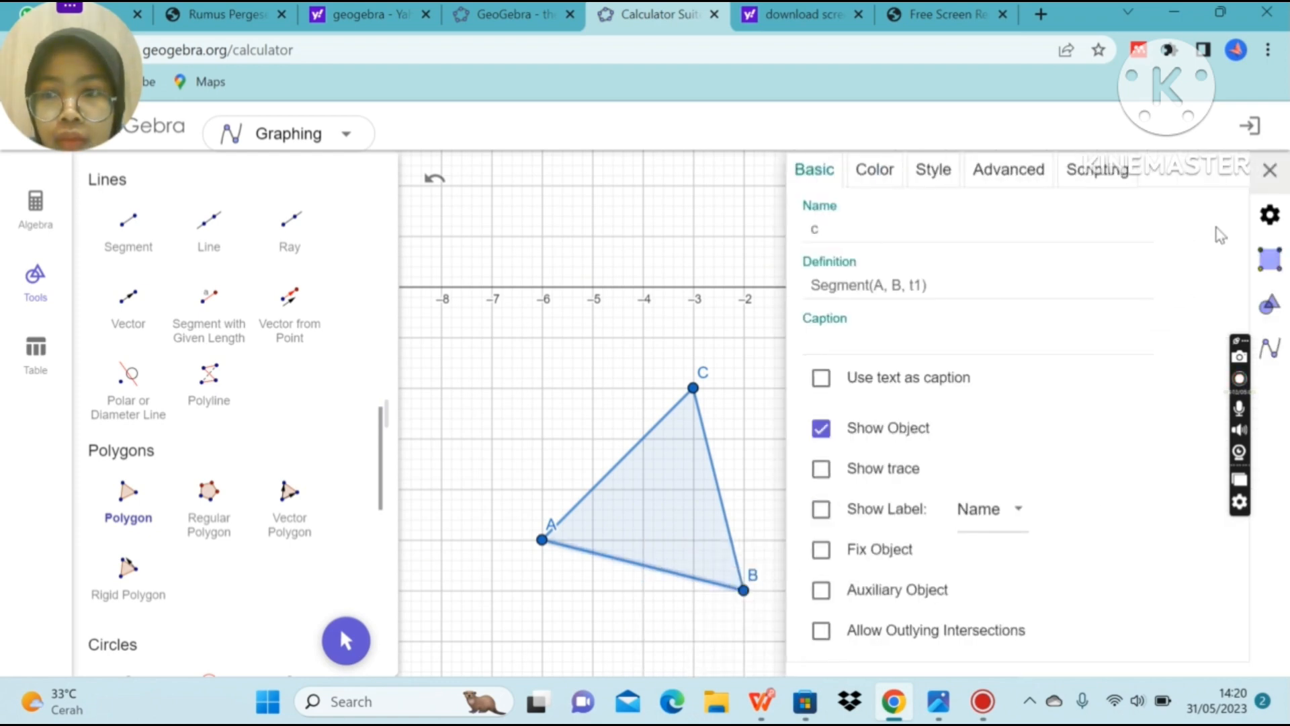
pyautogui.click(1268, 174)
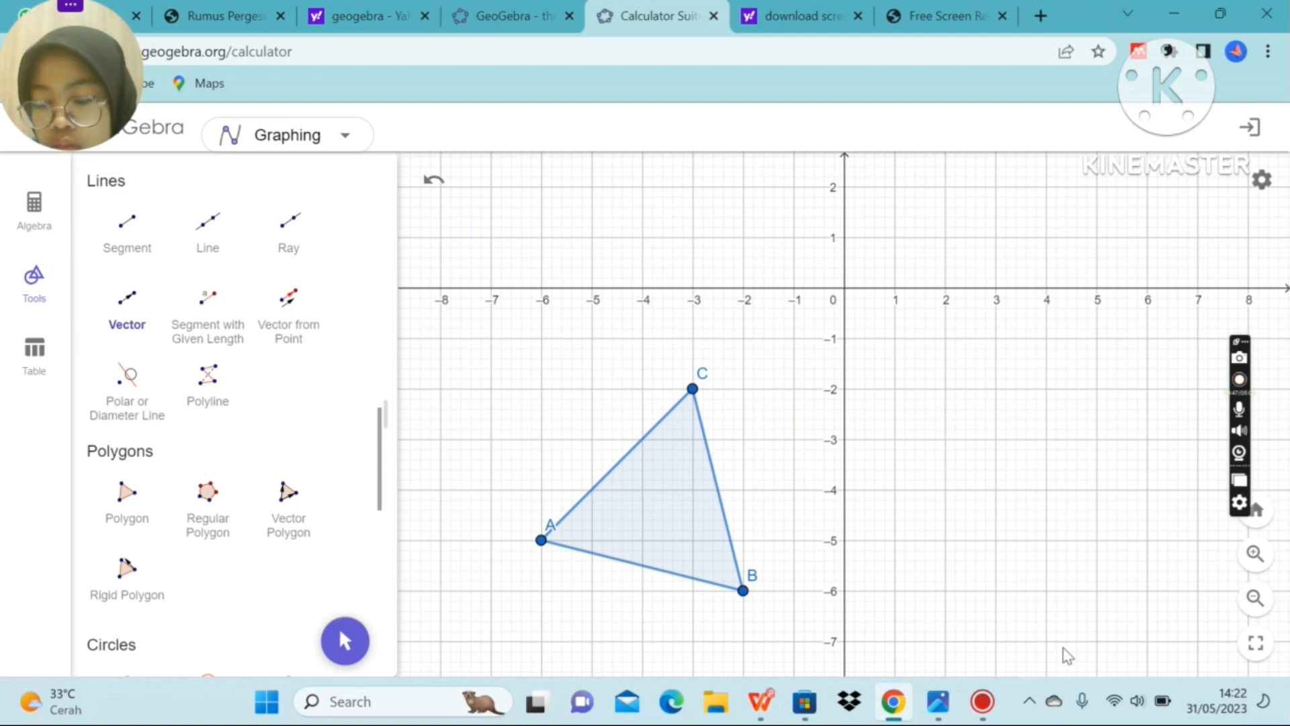
# Draw a vertical vector from (5, 0) on the x-axis up to (5, 5)
pyautogui.press('Up')
pyautogui.press('Down')
pyautogui.press('Down')
pyautogui.press('Down')
pyautogui.press('Down')
pyautogui.press('Down')
pyautogui.press('Down')
pyautogui.press('Down')
pyautogui.press('Down')
pyautogui.press('Down')
pyautogui.press('Down')
pyautogui.press('Down')
pyautogui.press('Down')
pyautogui.press('Down')
pyautogui.press('Down')
pyautogui.press('Down')
pyautogui.press('Down')
pyautogui.press('Down')
pyautogui.press('Down')
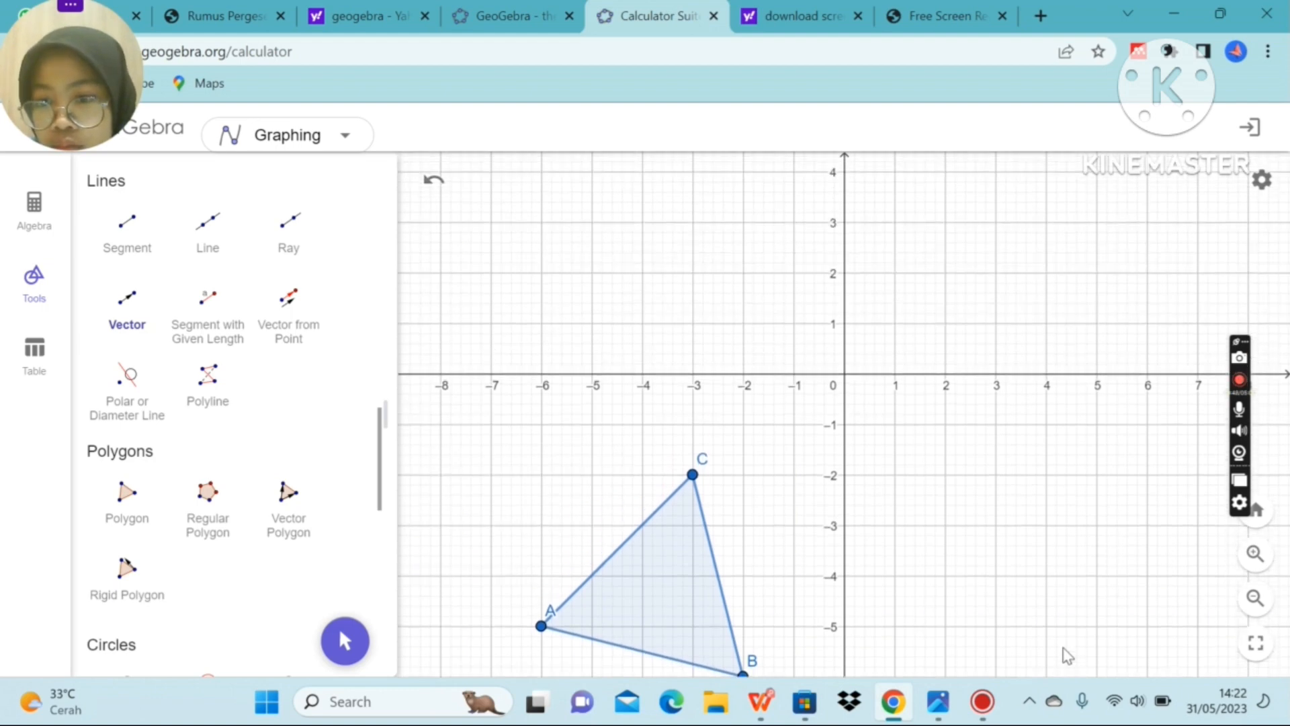
pyautogui.press('Down')
pyautogui.press('Down')
pyautogui.press('Down')
pyautogui.press('Down')
pyautogui.press('Down')
pyautogui.press('Down')
pyautogui.press('Down')
pyautogui.press('Down')
pyautogui.press('Down')
pyautogui.press('Down')
pyautogui.press('Down')
pyautogui.press('Down')
pyautogui.press('Down')
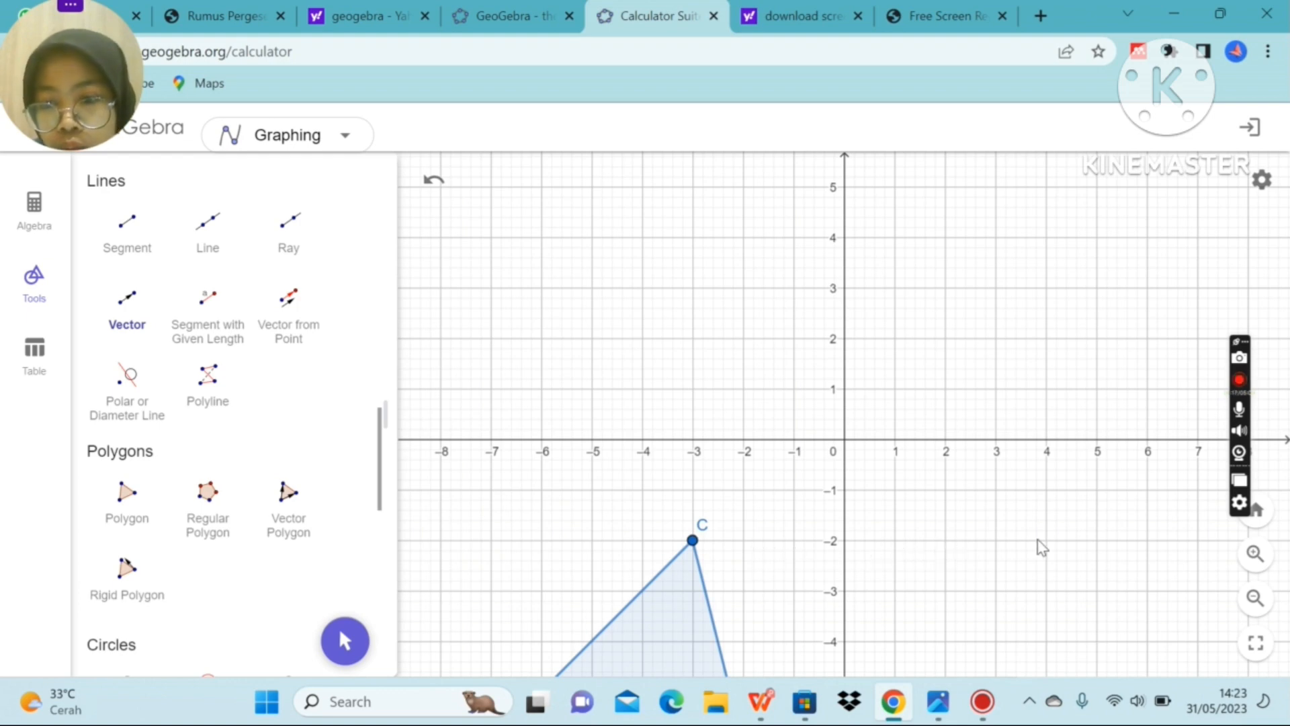
pyautogui.click(1096, 441)
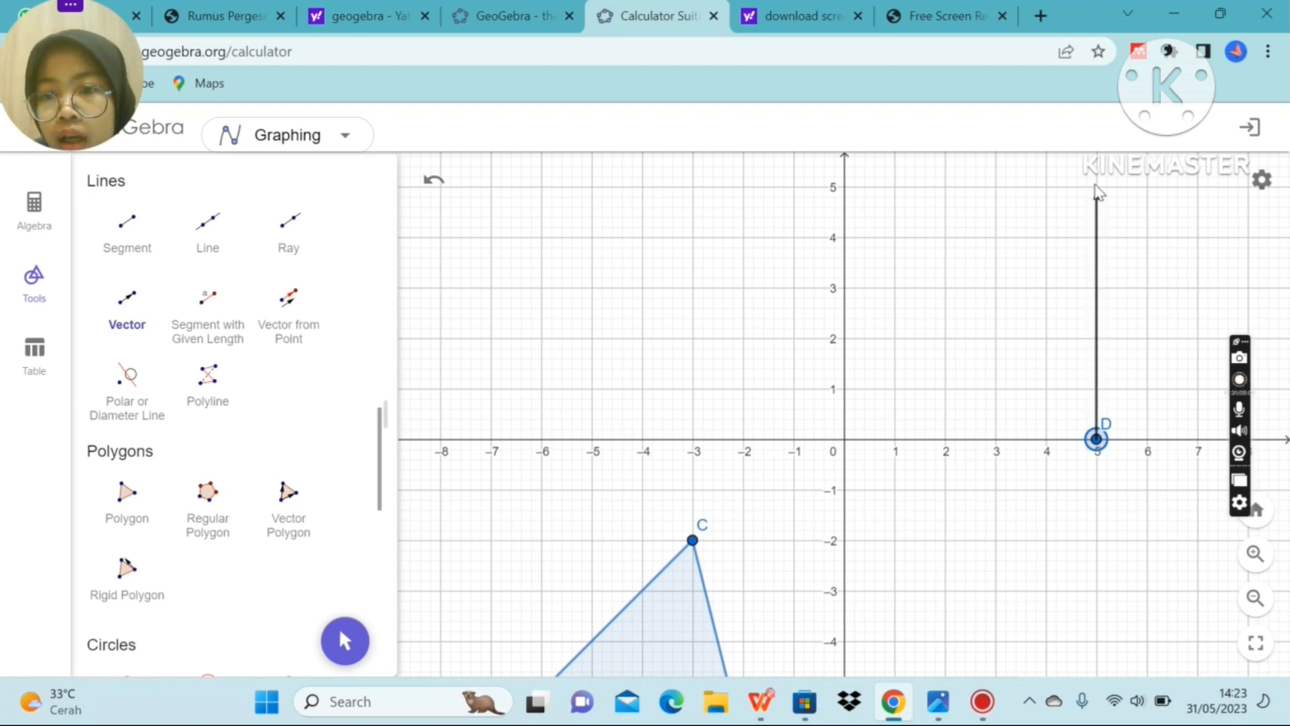
pyautogui.click(1096, 188)
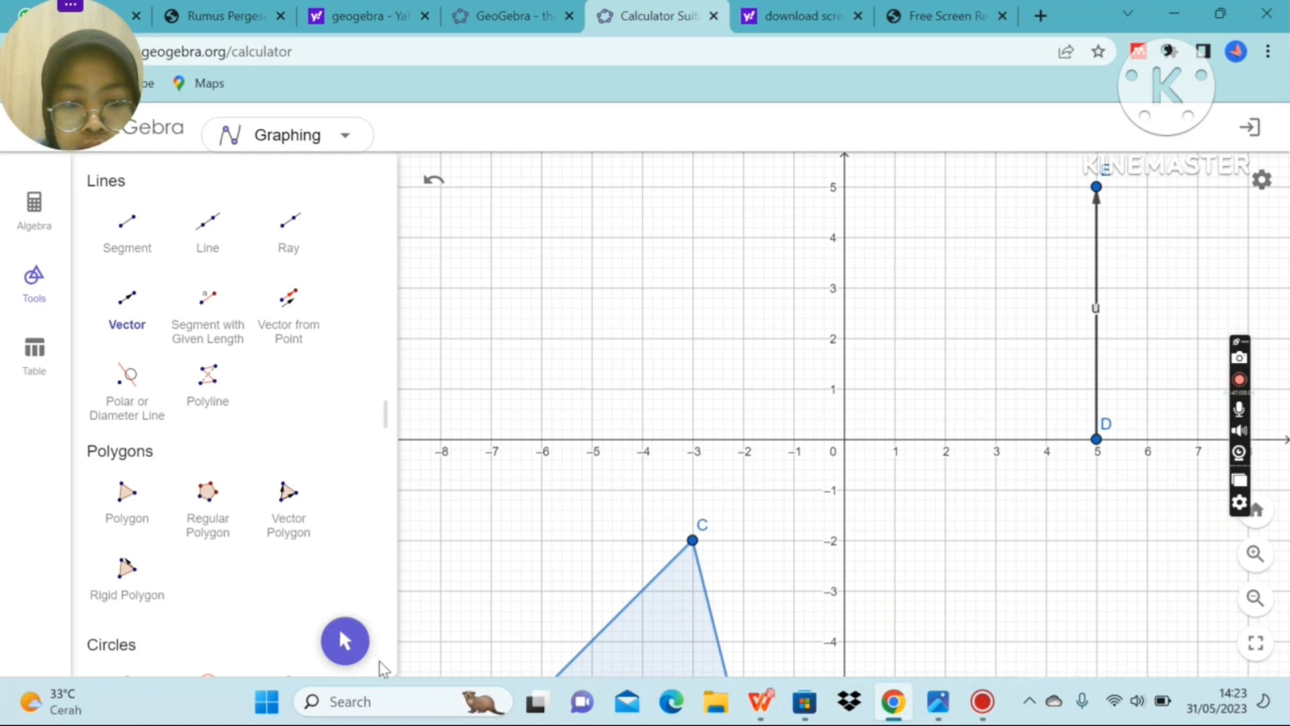
# Translate triangle ABC by the vertical vector, and translate the resulting image about 8 units in the positive x direction
pyautogui.scroll(-10, 379, 660)
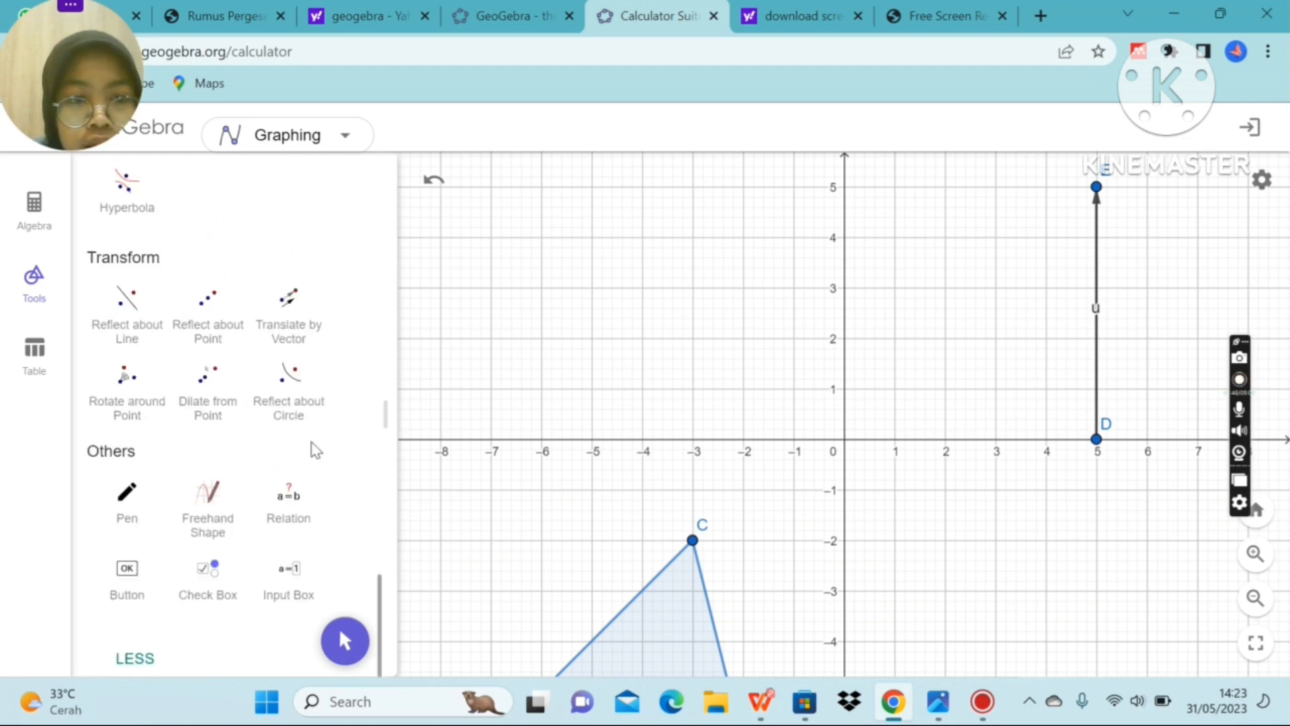
pyautogui.click(292, 329)
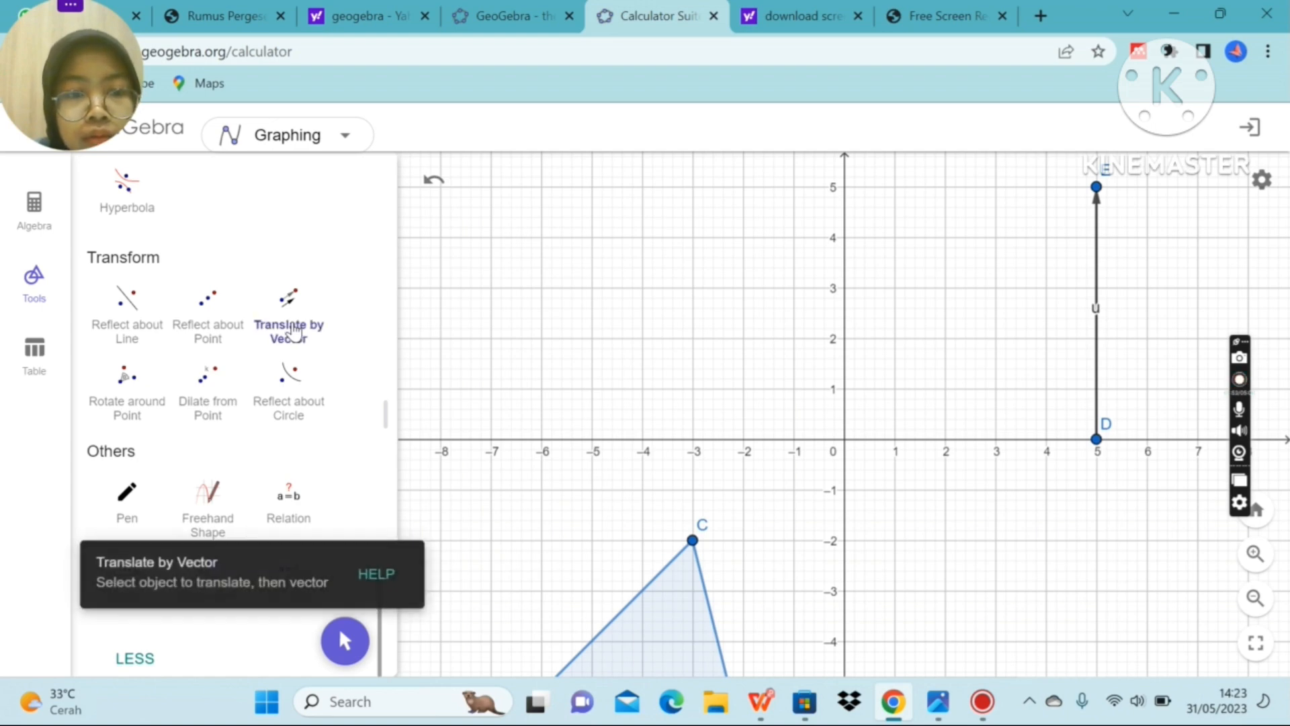
pyautogui.click(670, 607)
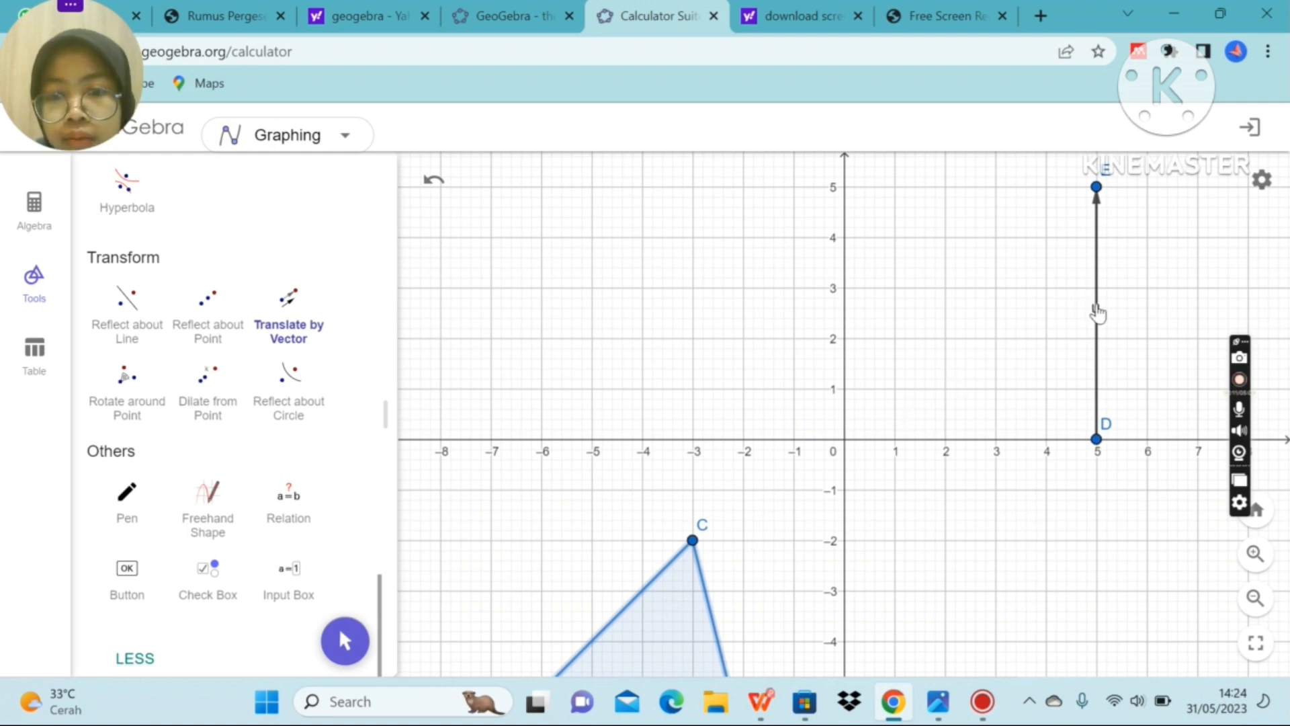
pyautogui.click(1097, 313)
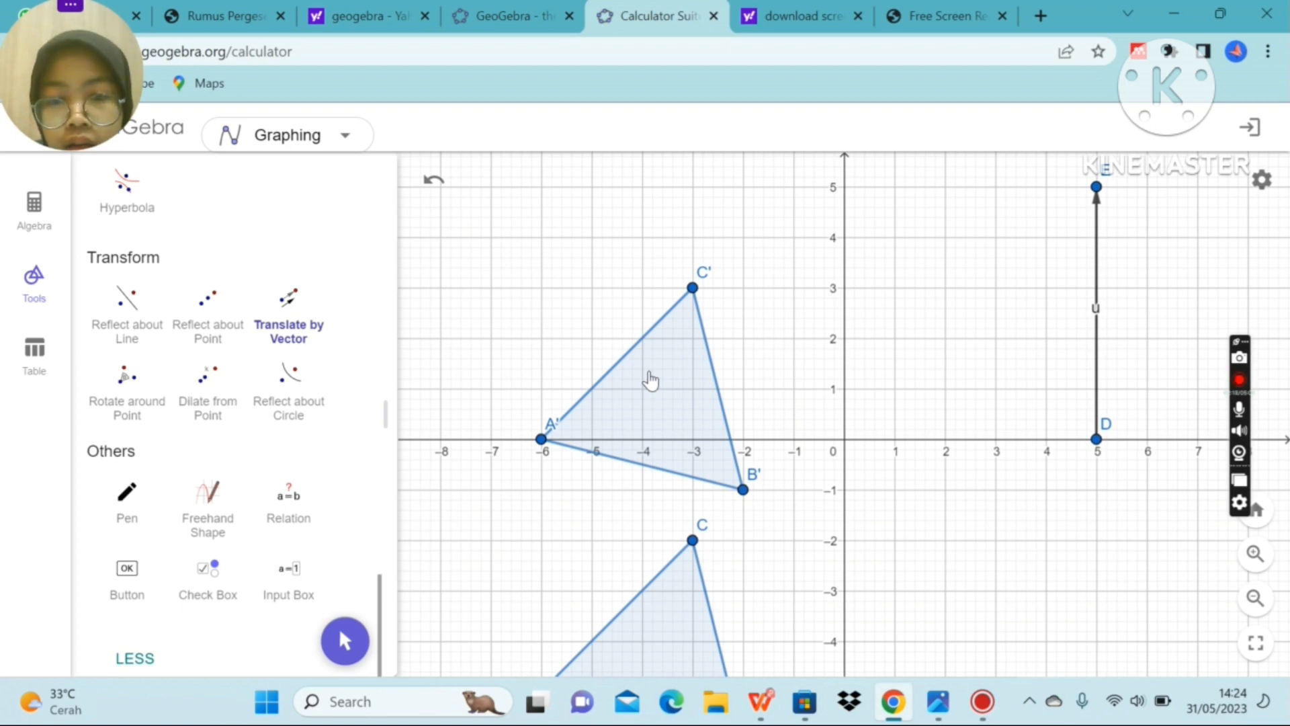
pyautogui.moveTo(651, 381); pyautogui.dragTo(1054, 370)
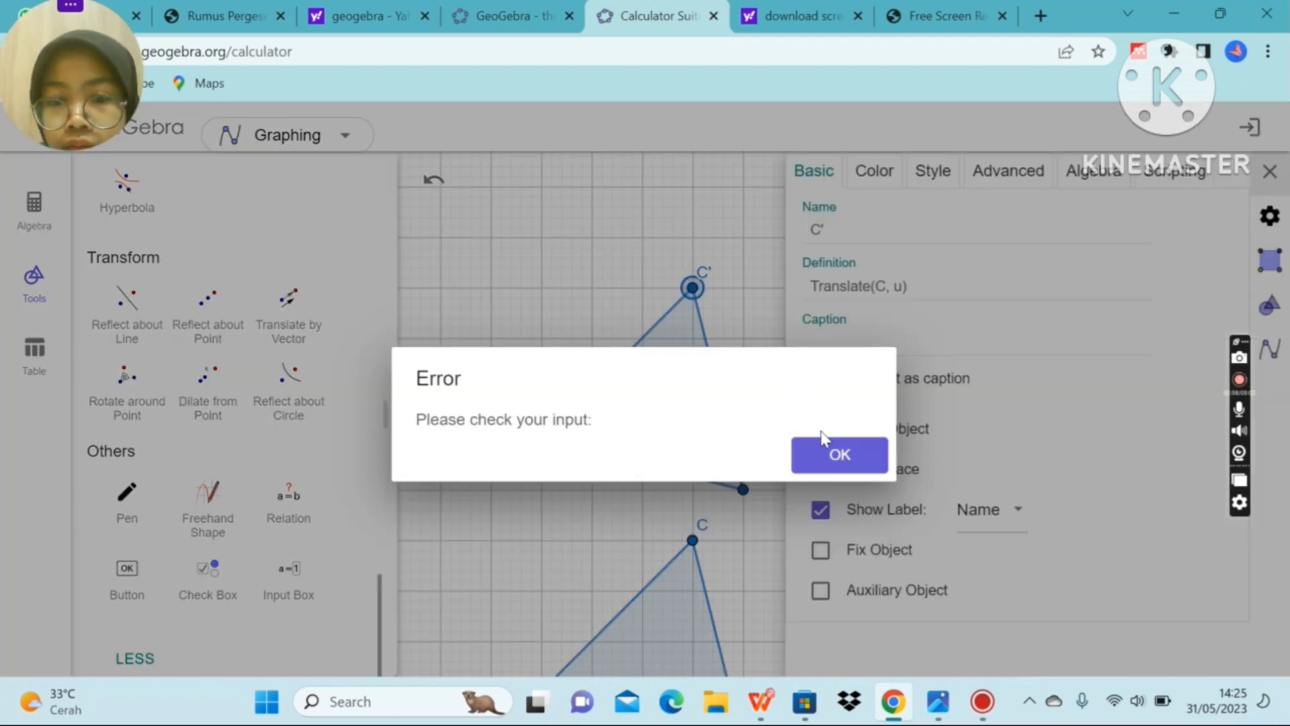
# Dismiss the error and hide the name label of point C' on the first translated triangle
pyautogui.click(828, 444)
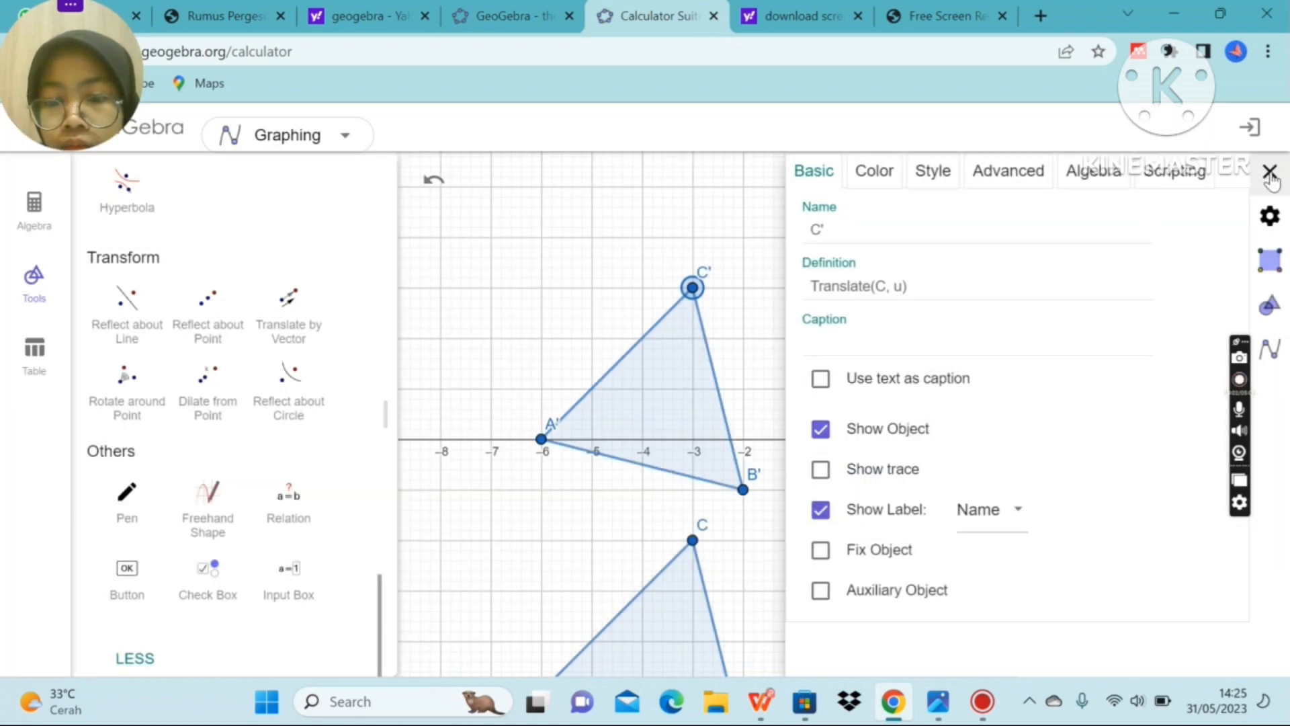
pyautogui.click(820, 512)
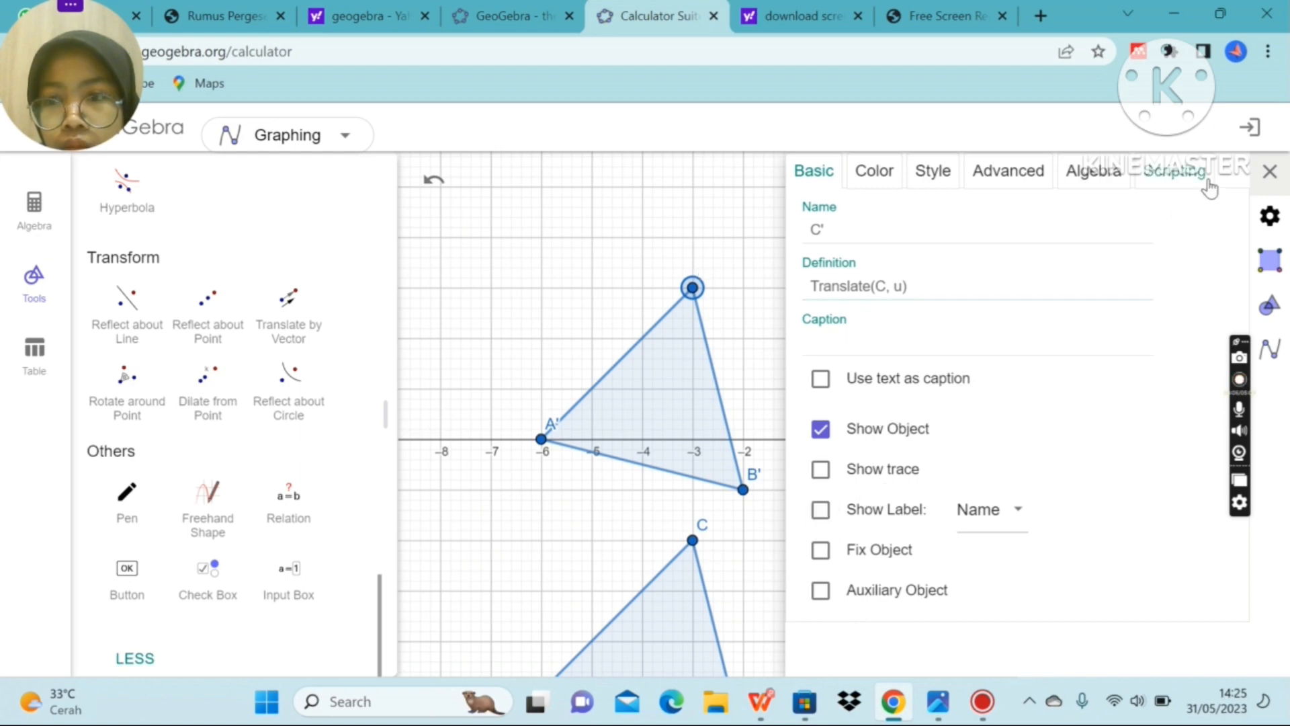
pyautogui.click(1270, 171)
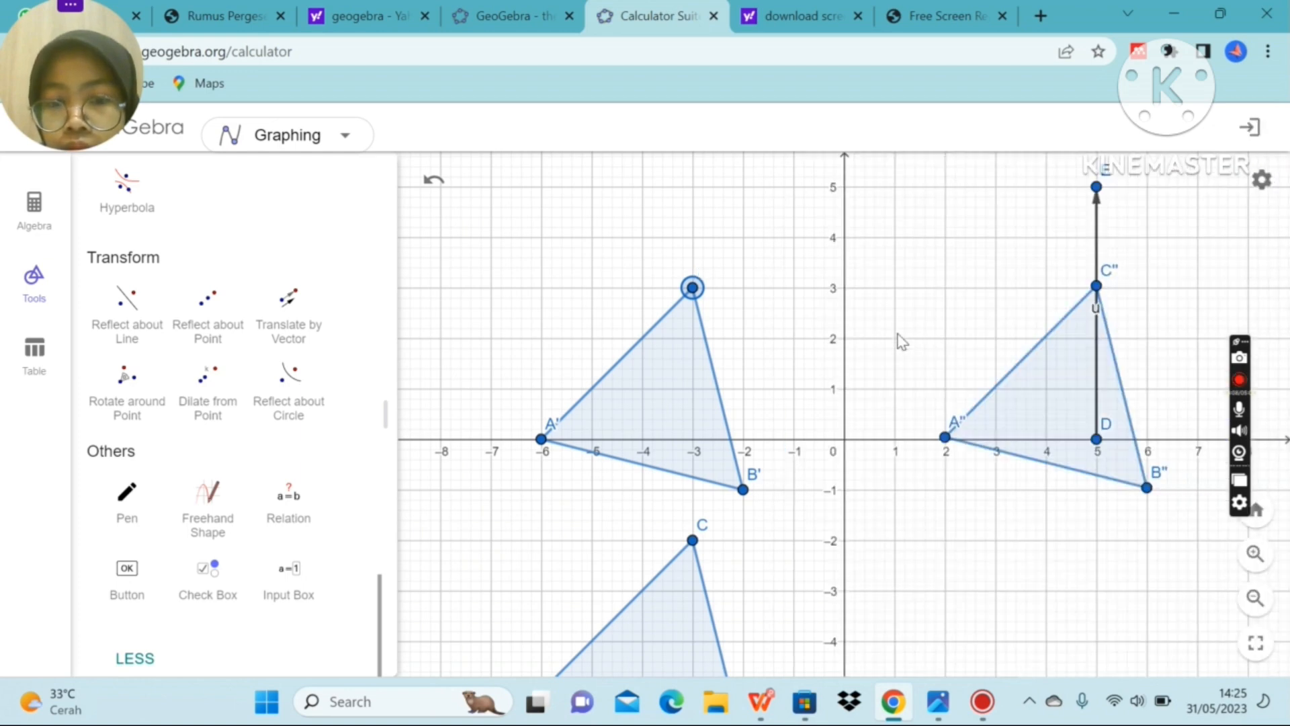
# Hide the name labels of points A' and B' on the first translated triangle
pyautogui.rightClick(555, 429)
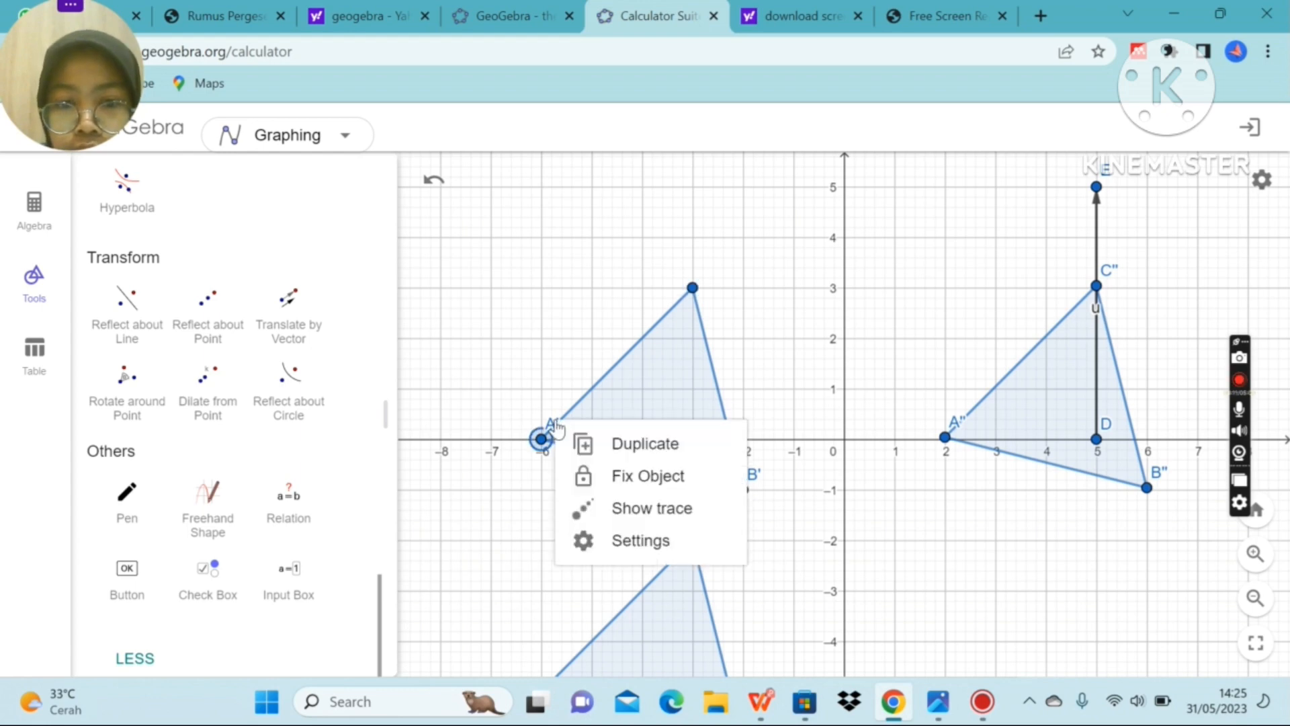
pyautogui.click(642, 542)
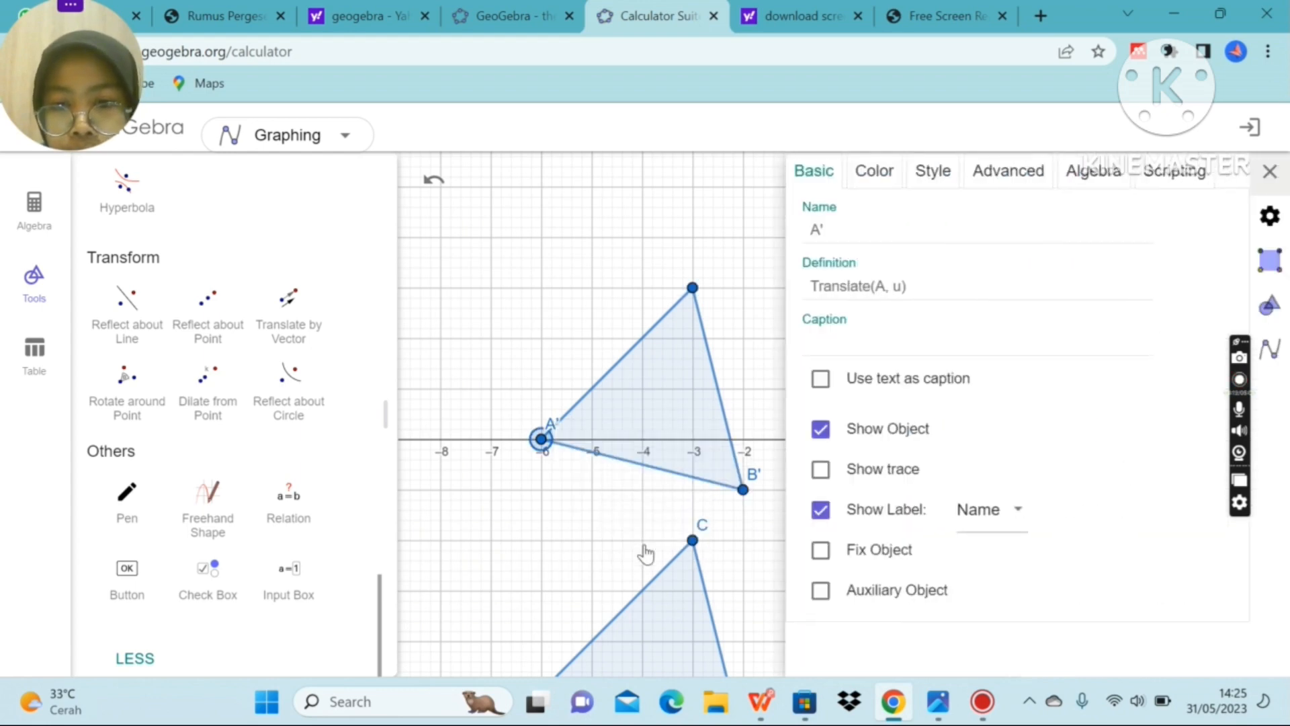
pyautogui.click(861, 515)
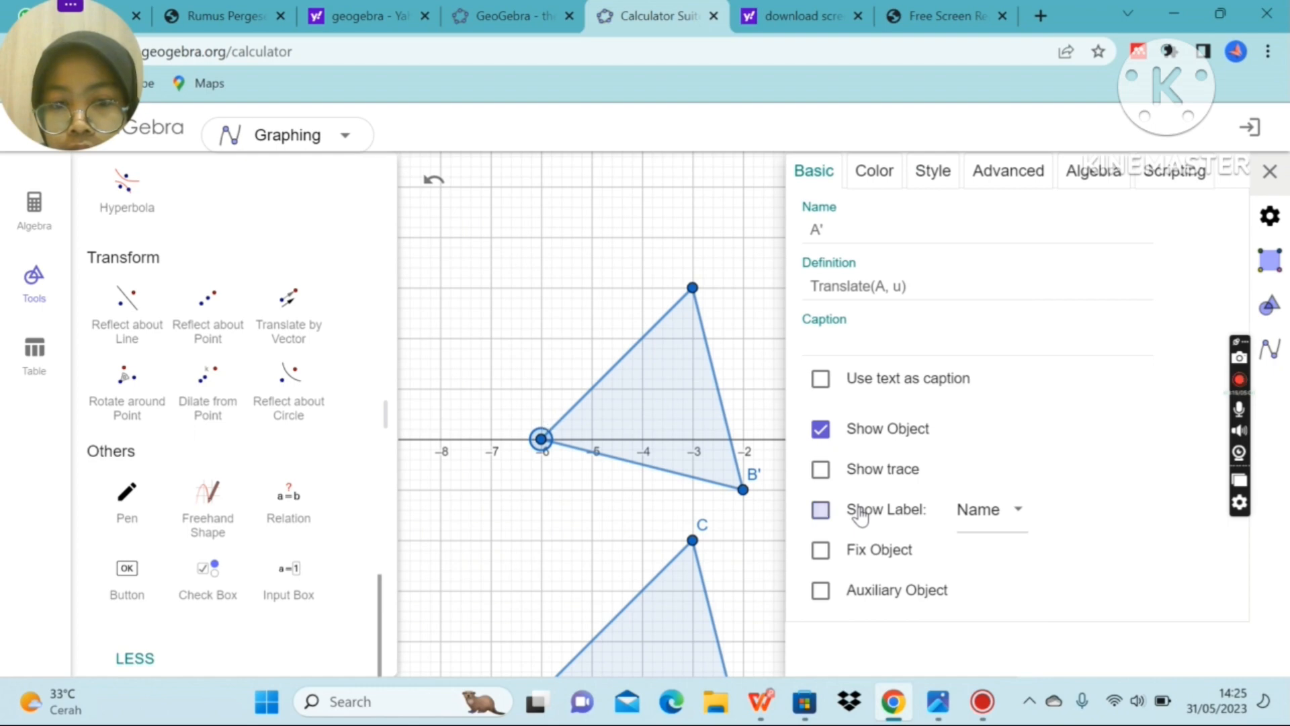
pyautogui.click(1269, 174)
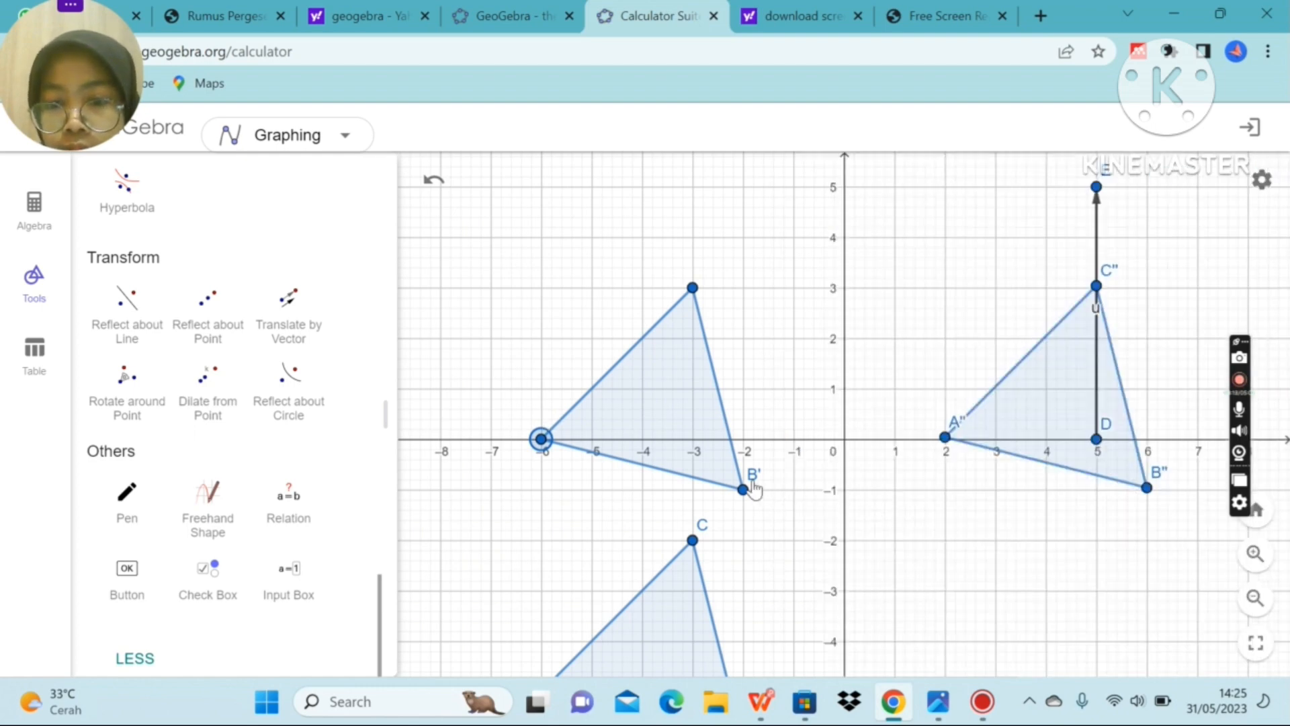
pyautogui.rightClick(748, 489)
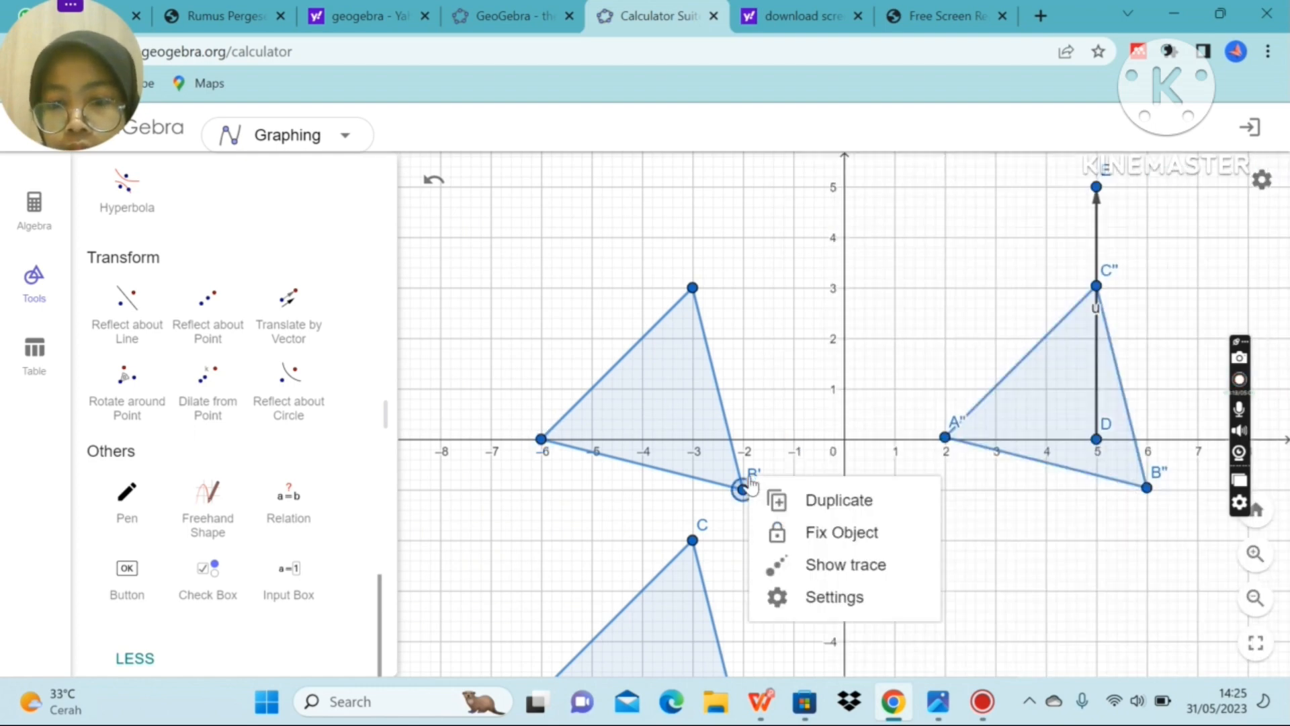
pyautogui.click(817, 597)
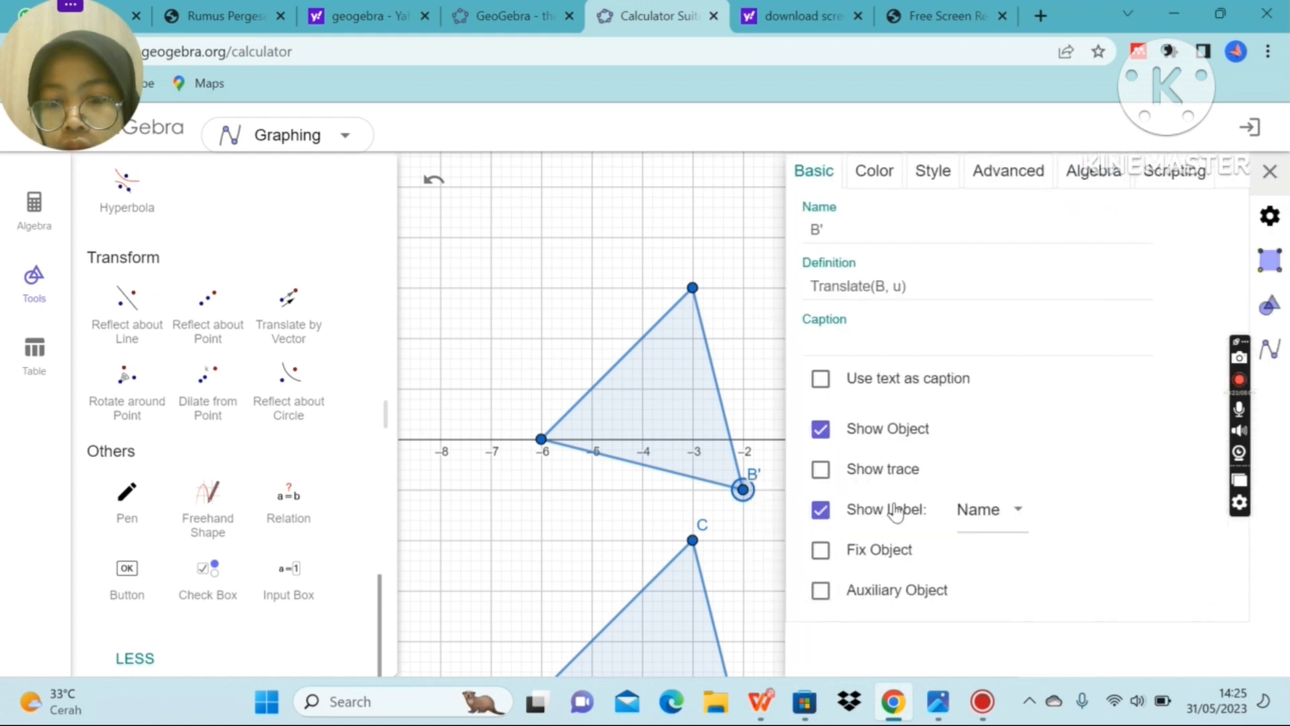
pyautogui.click(895, 512)
pyautogui.click(1270, 174)
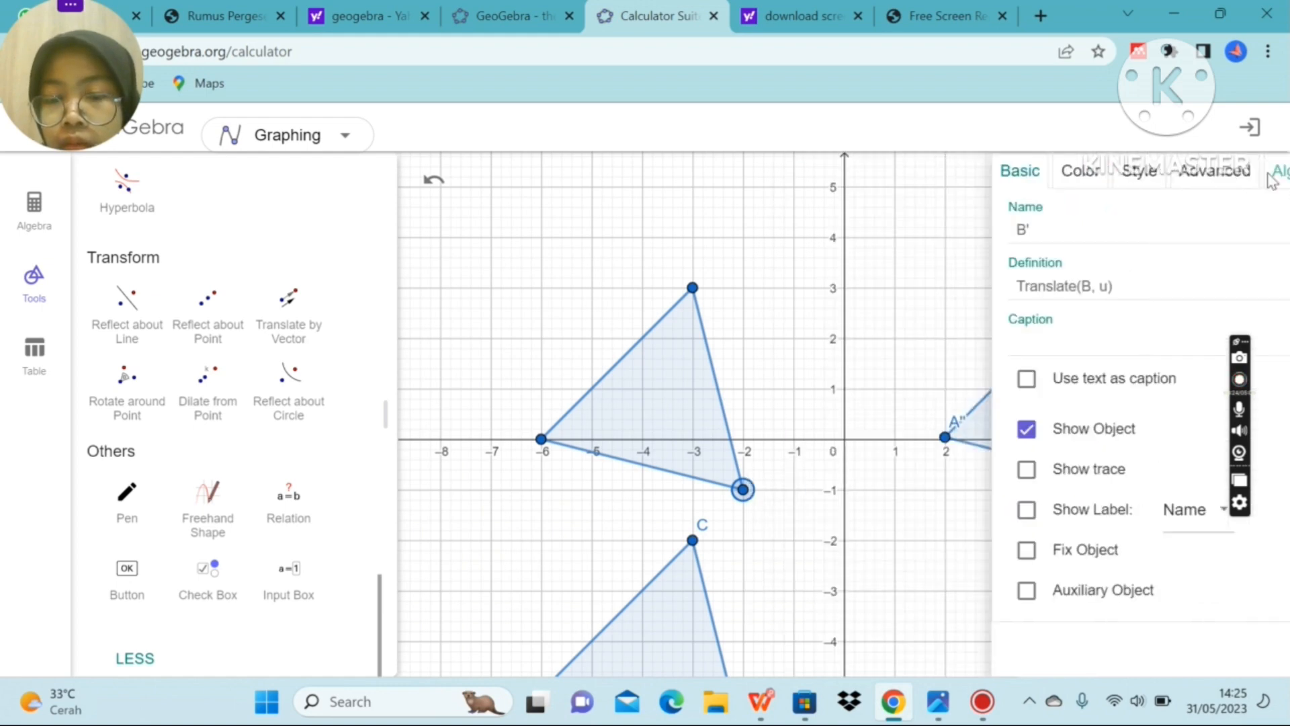
# Delete the first translated triangle, keeping its three vertex points
pyautogui.rightClick(713, 380)
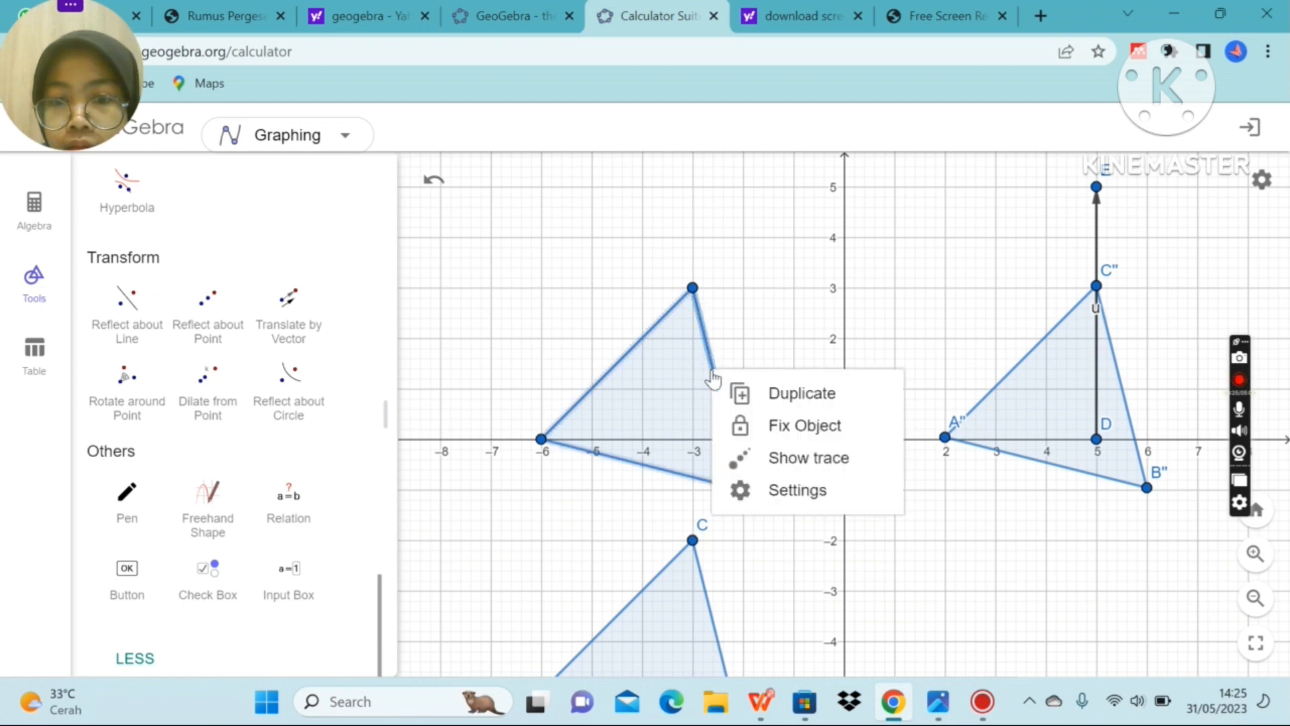
pyautogui.rightClick(649, 350)
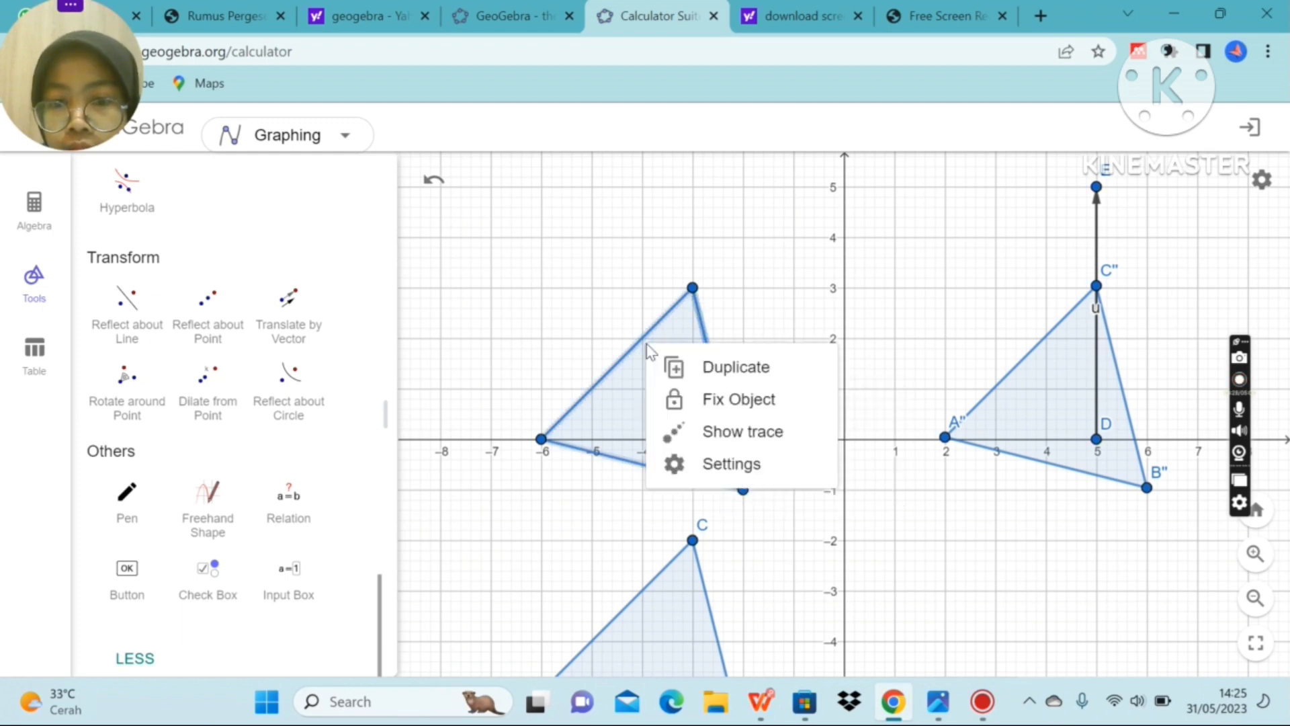
pyautogui.click(629, 361)
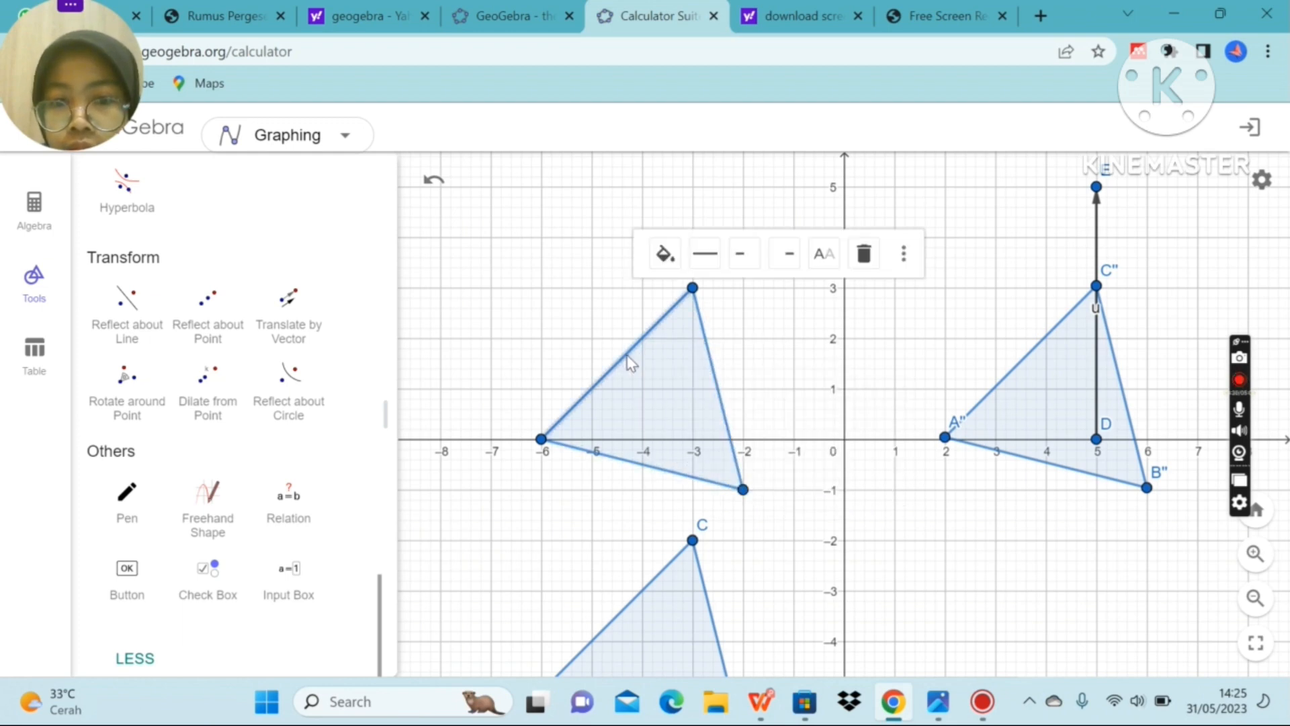
pyautogui.click(865, 255)
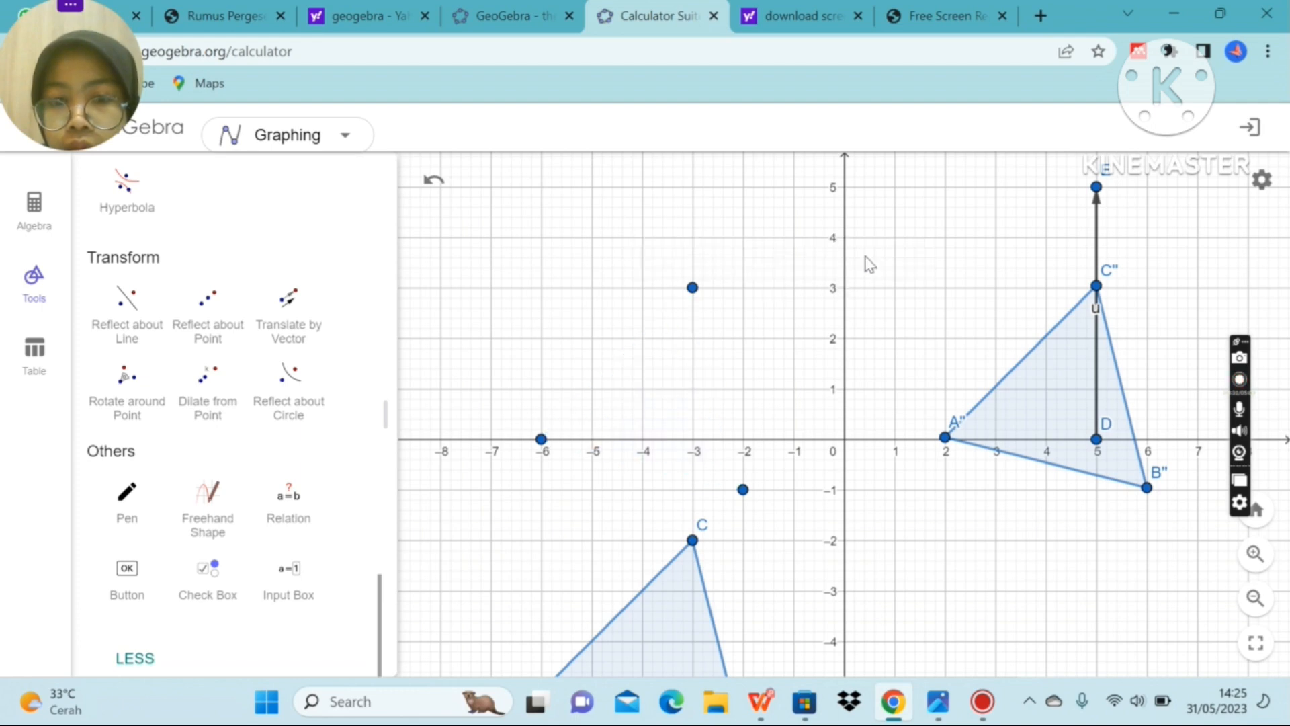
pyautogui.hotkey('ctrl', 'z')
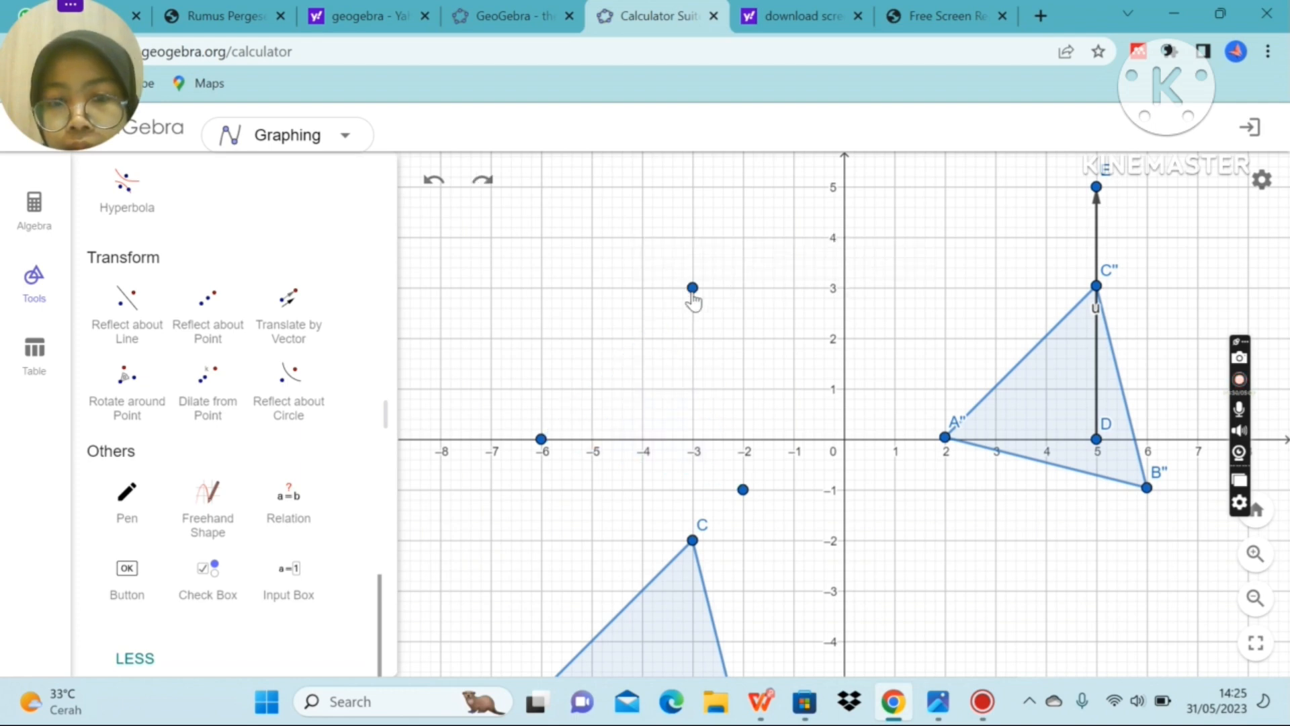
# Hide the leftover vertex point C' at (-3, 3) by turning off its object display
pyautogui.click(693, 289)
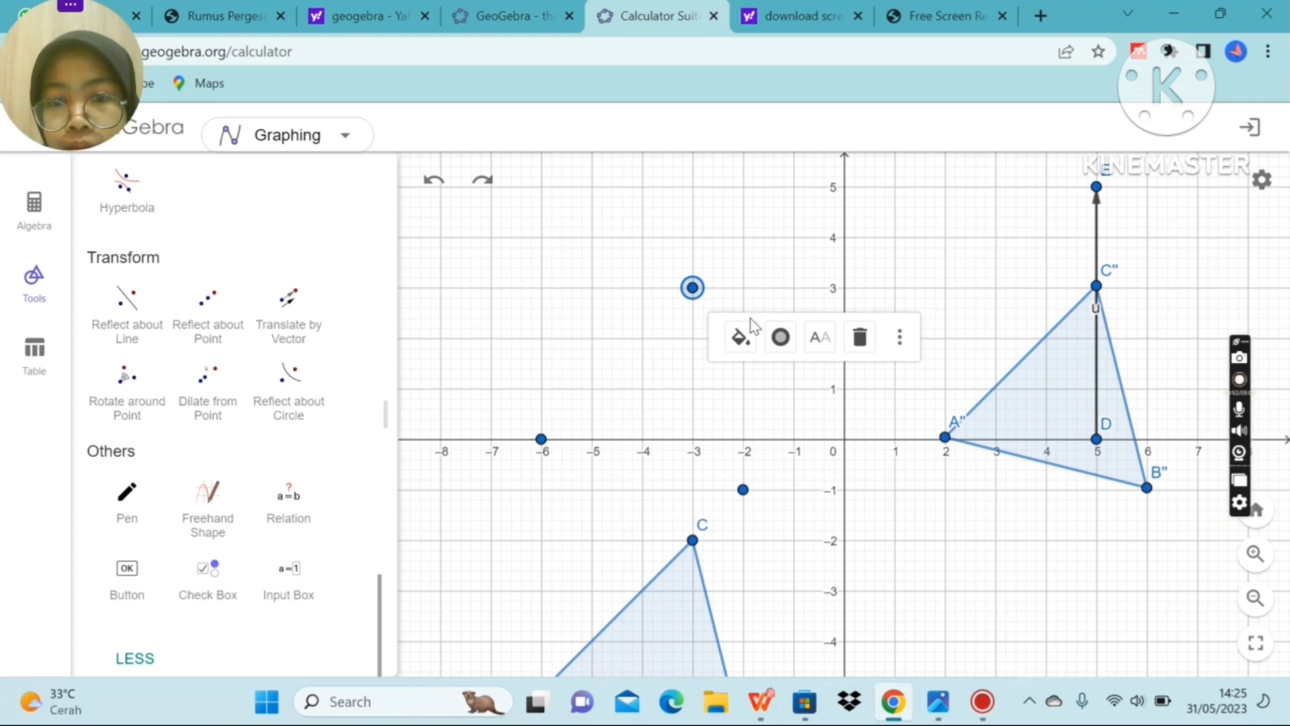
pyautogui.rightClick(691, 301)
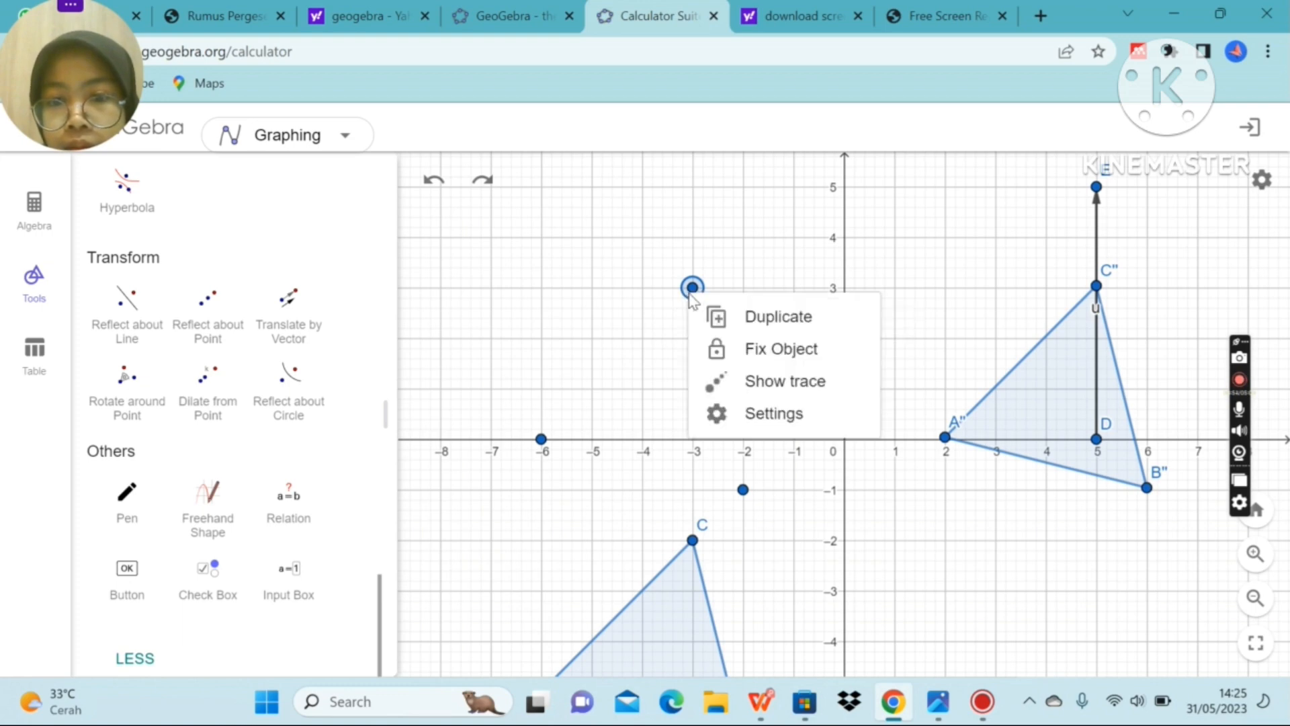
pyautogui.click(773, 424)
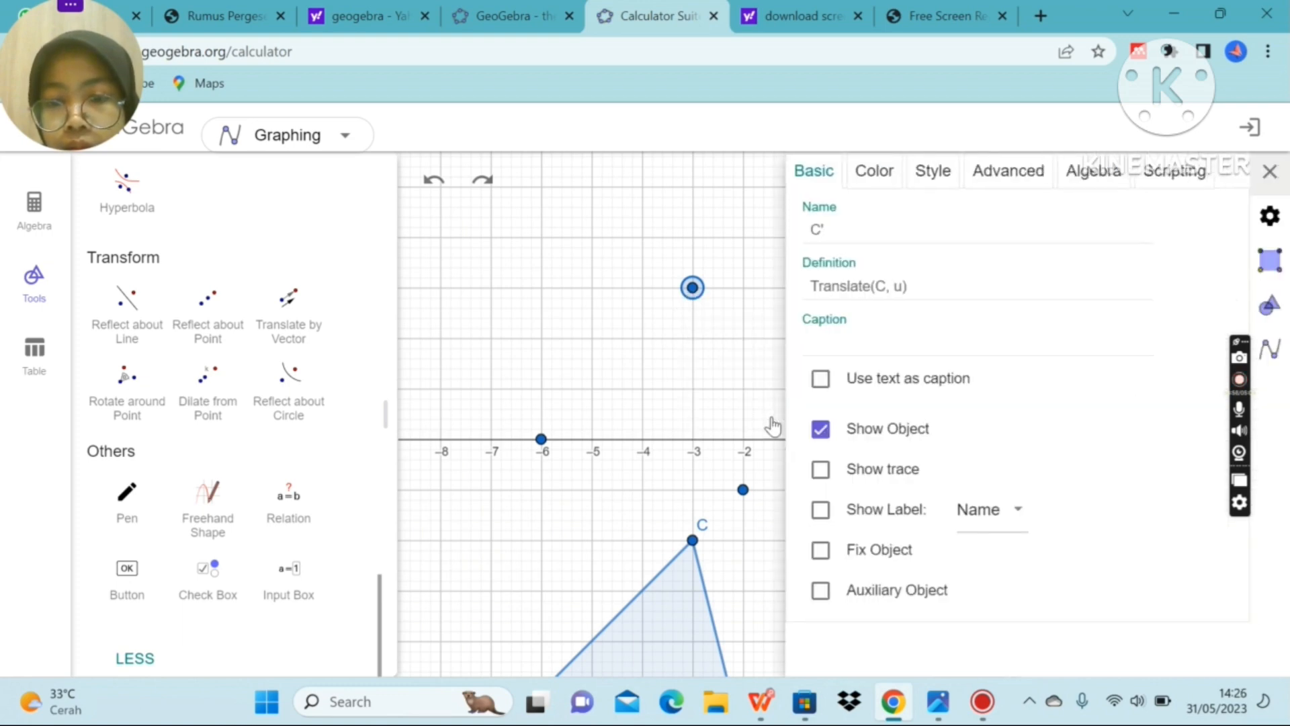
pyautogui.click(820, 437)
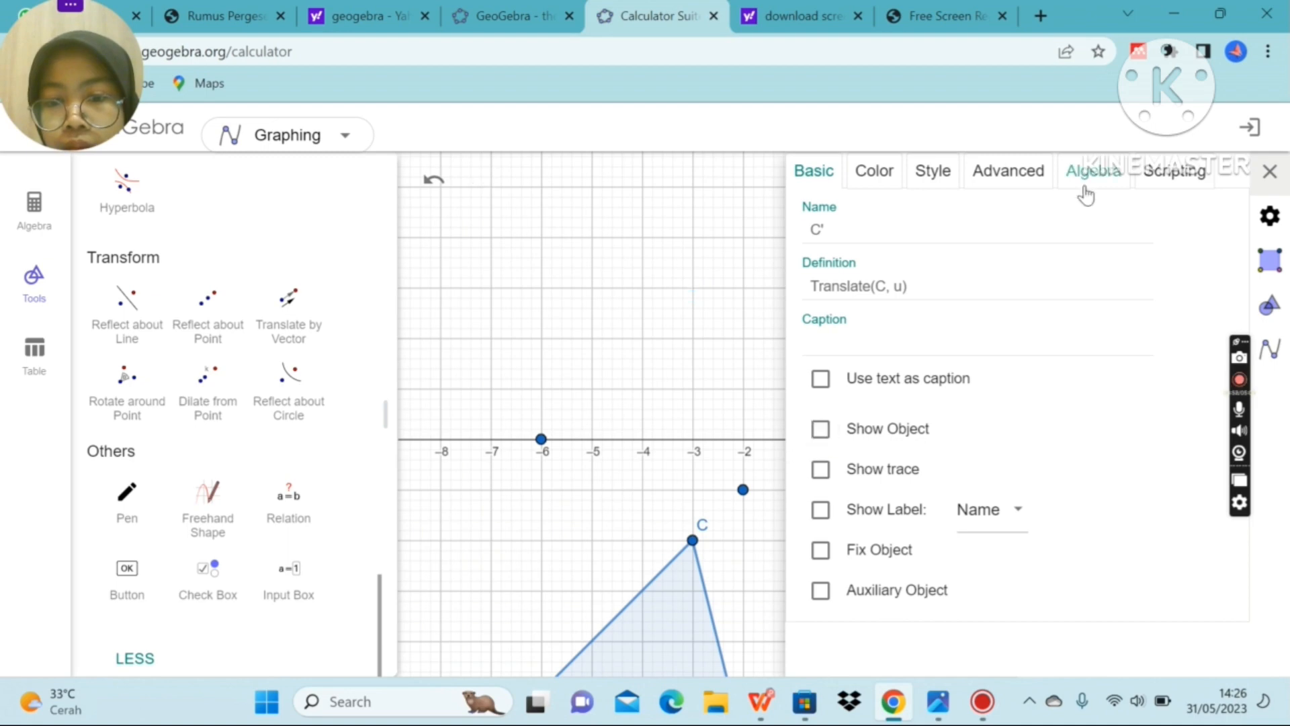
pyautogui.click(1271, 173)
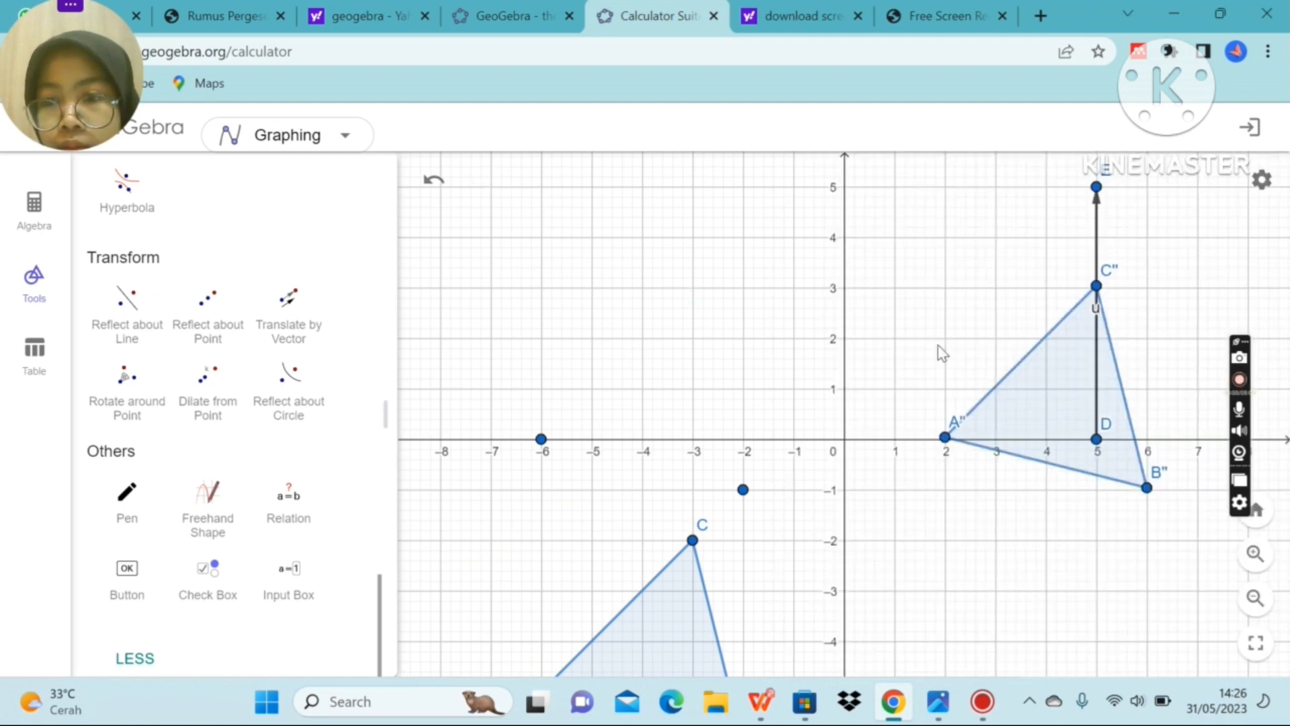
# Hide the leftover vertex point B' at (-2, -1)
pyautogui.rightClick(745, 492)
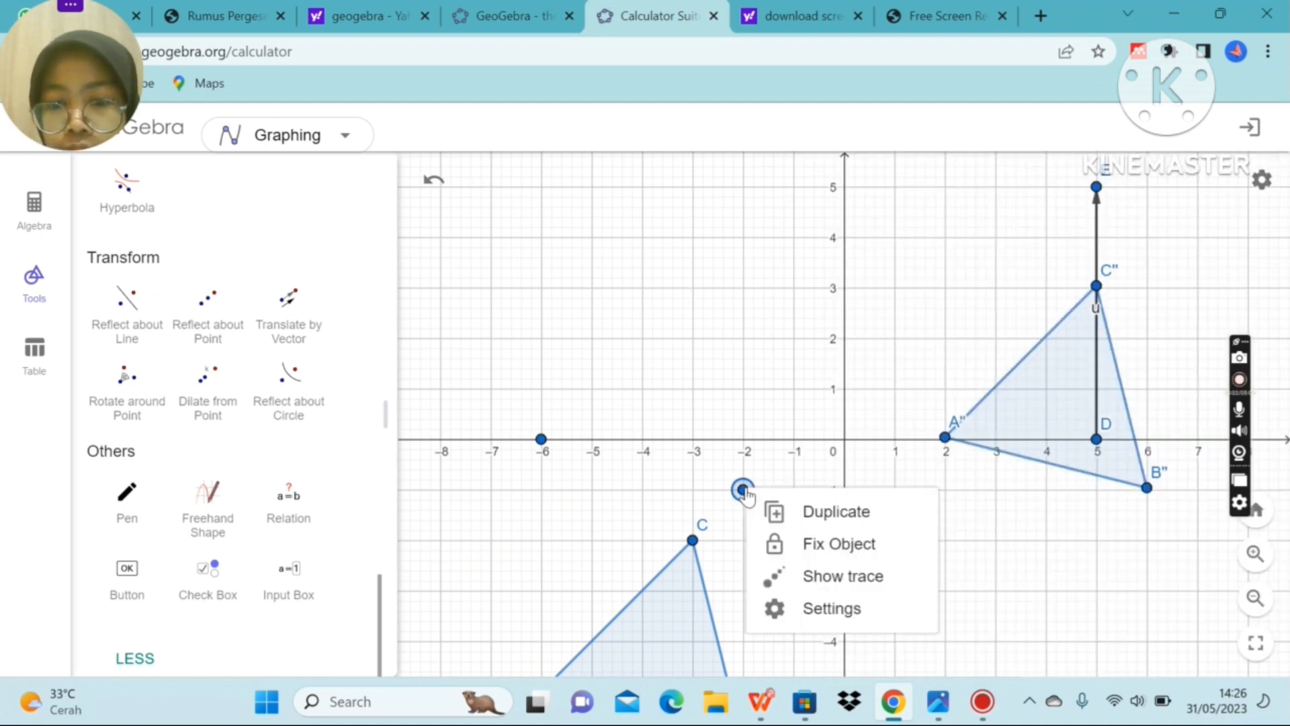
pyautogui.click(812, 612)
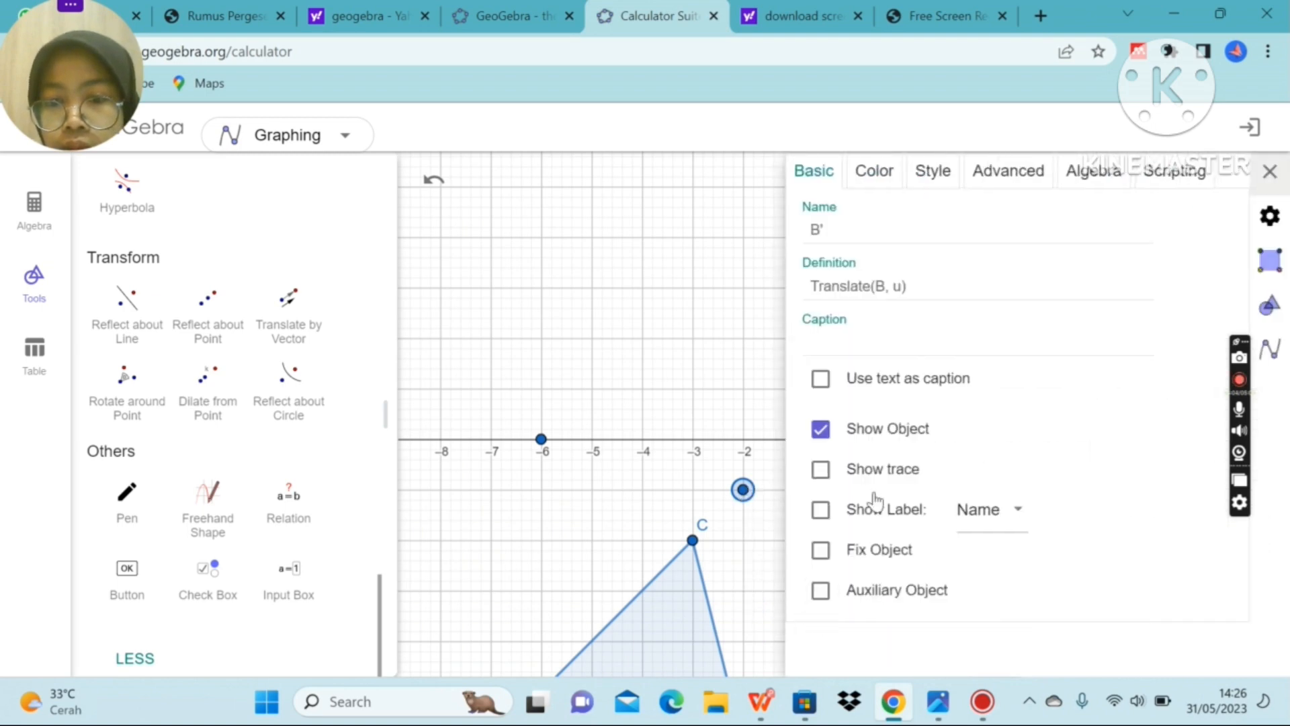
pyautogui.click(898, 444)
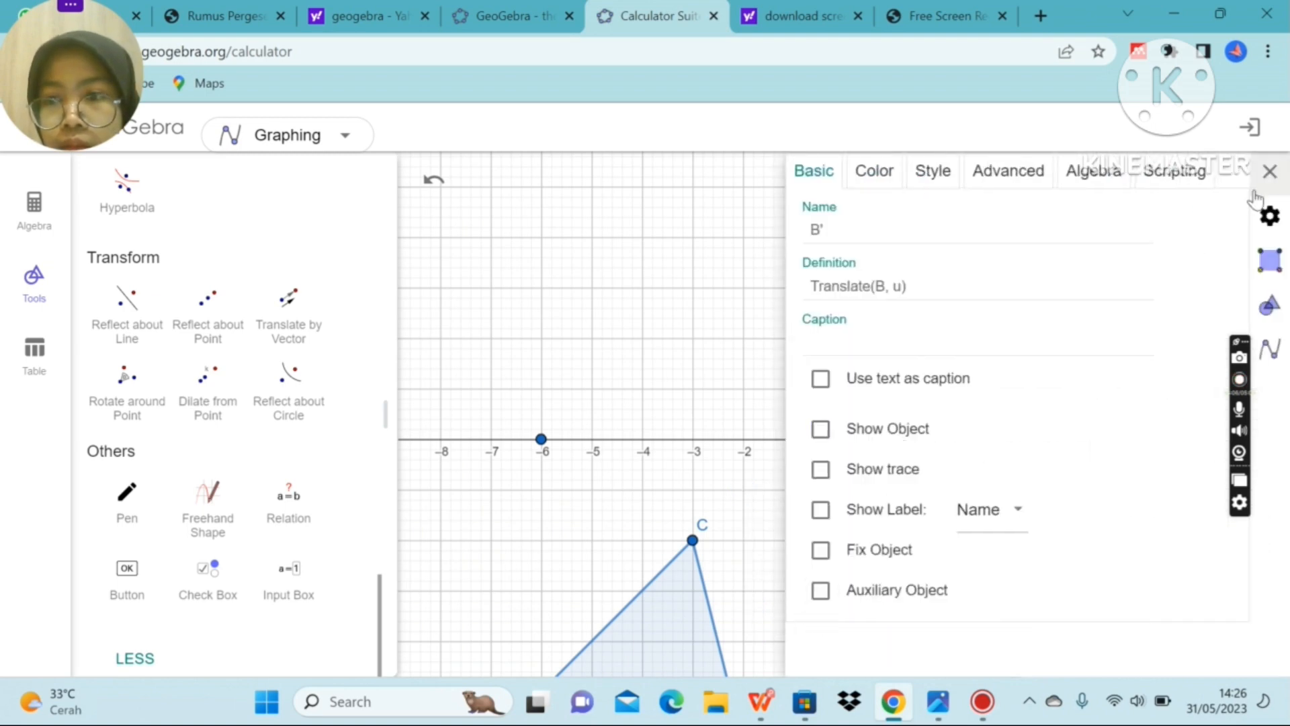
pyautogui.click(1270, 172)
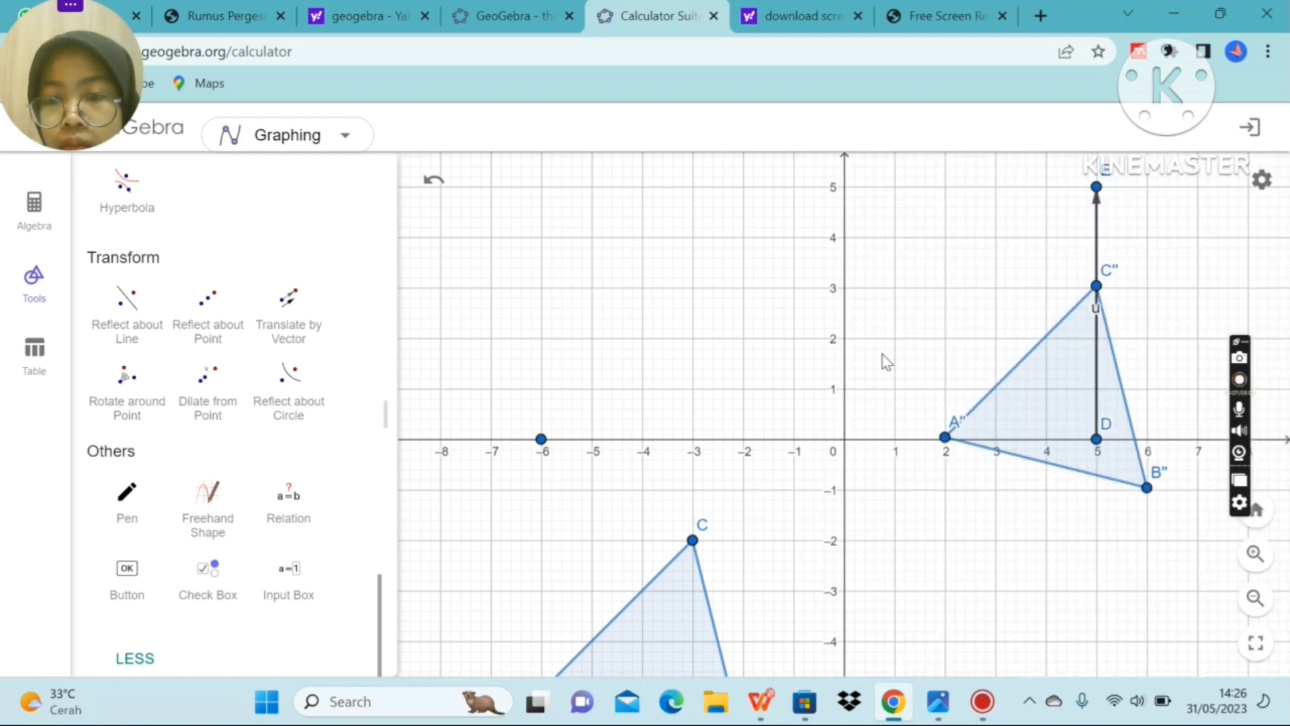
# Hide the leftover vertex point A' at (-6, 0) on the x-axis
pyautogui.click(542, 440)
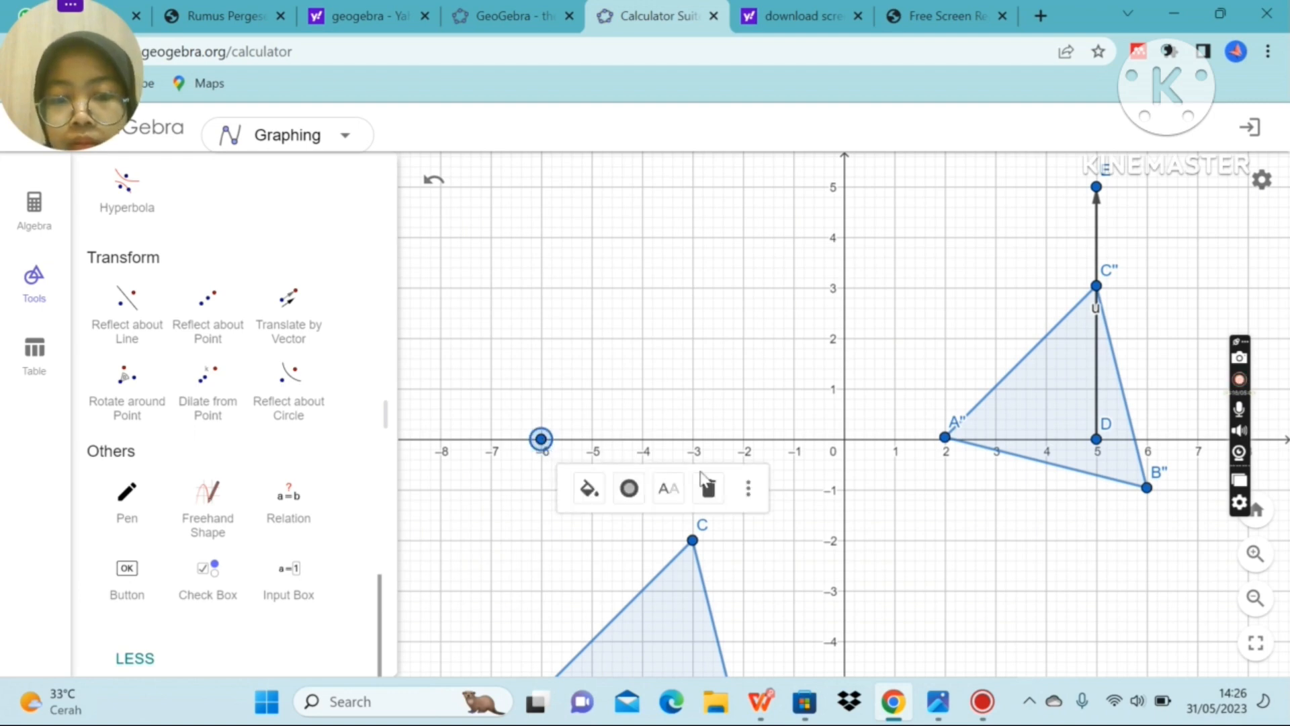
pyautogui.rightClick(539, 441)
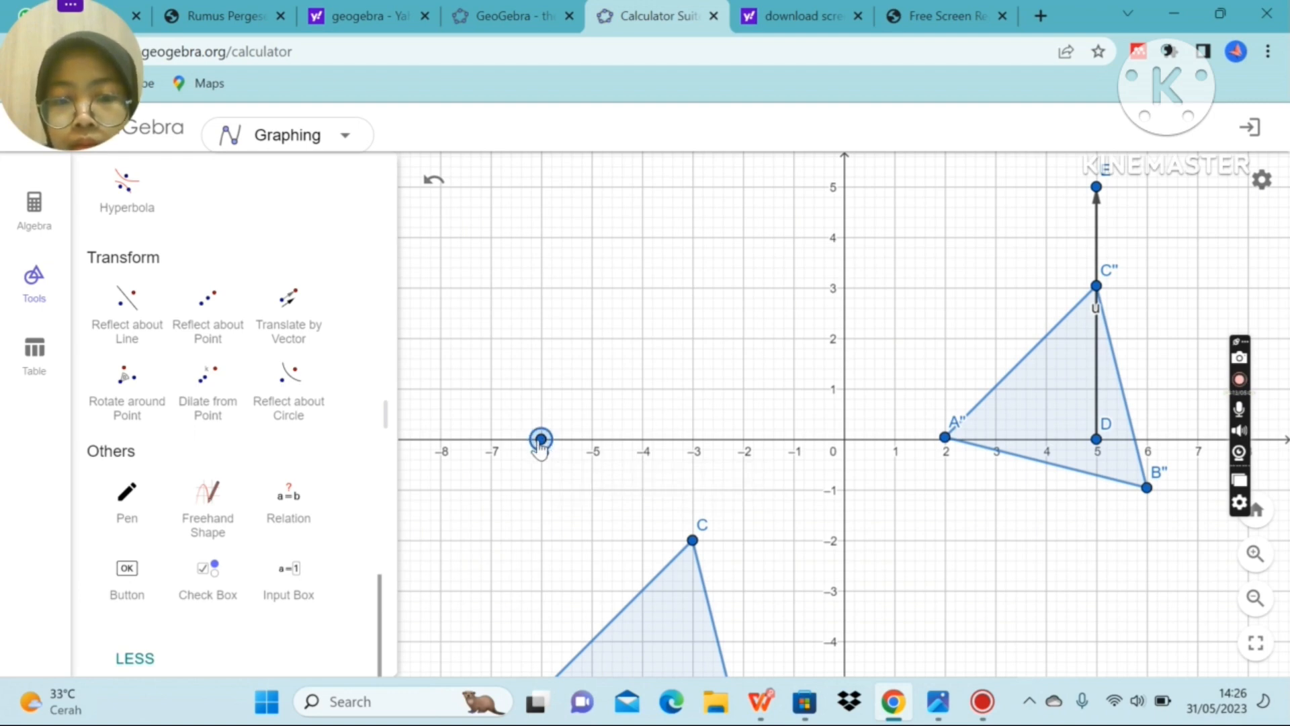
pyautogui.click(618, 562)
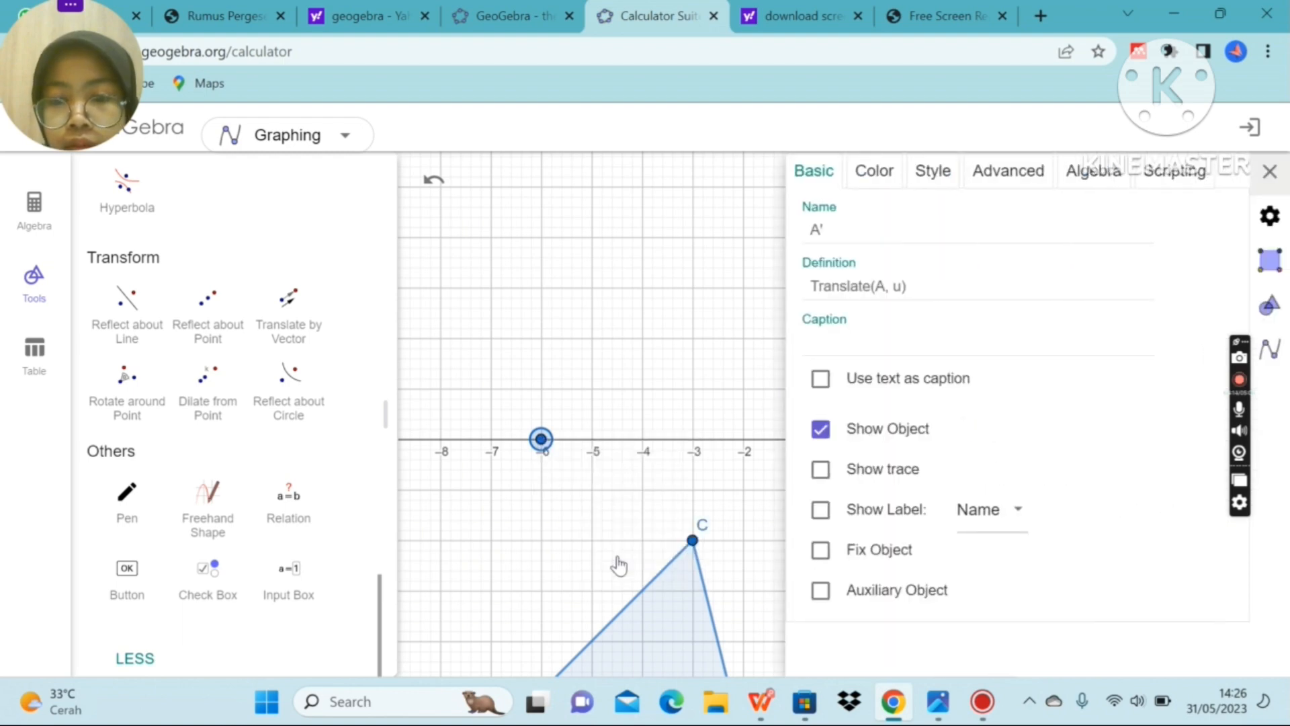
pyautogui.click(821, 429)
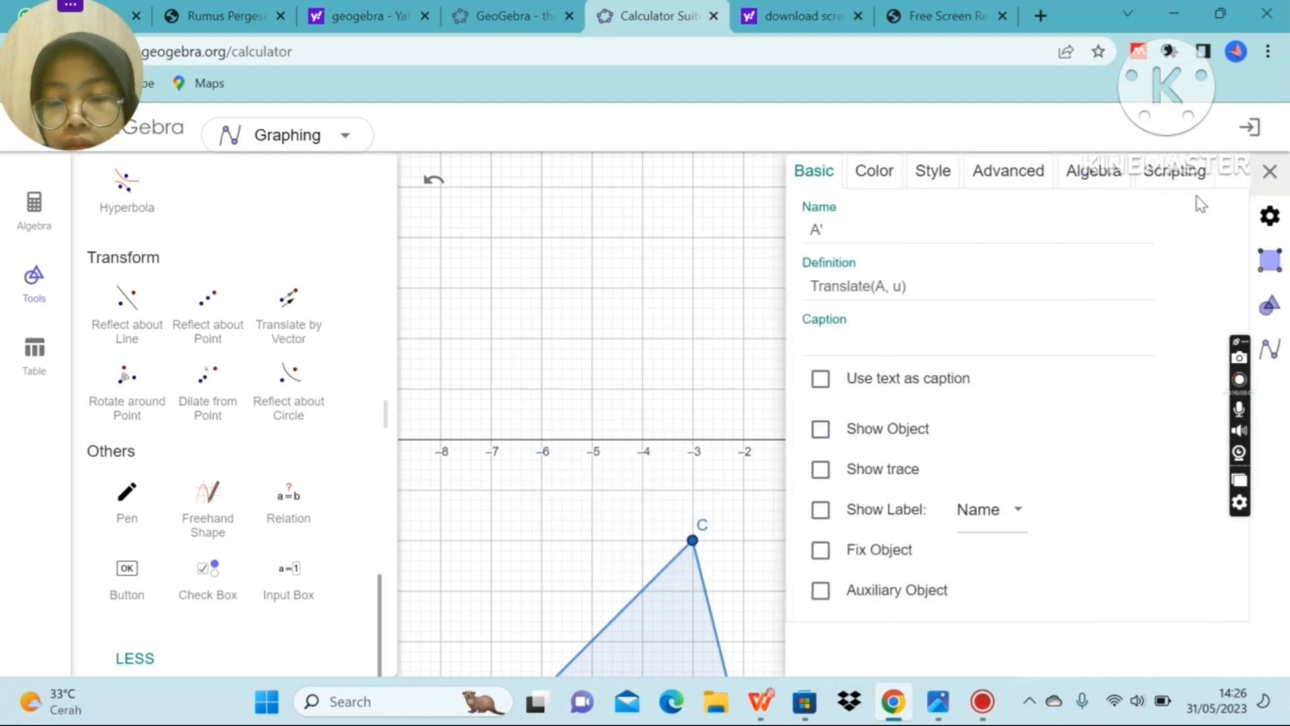
pyautogui.click(1270, 170)
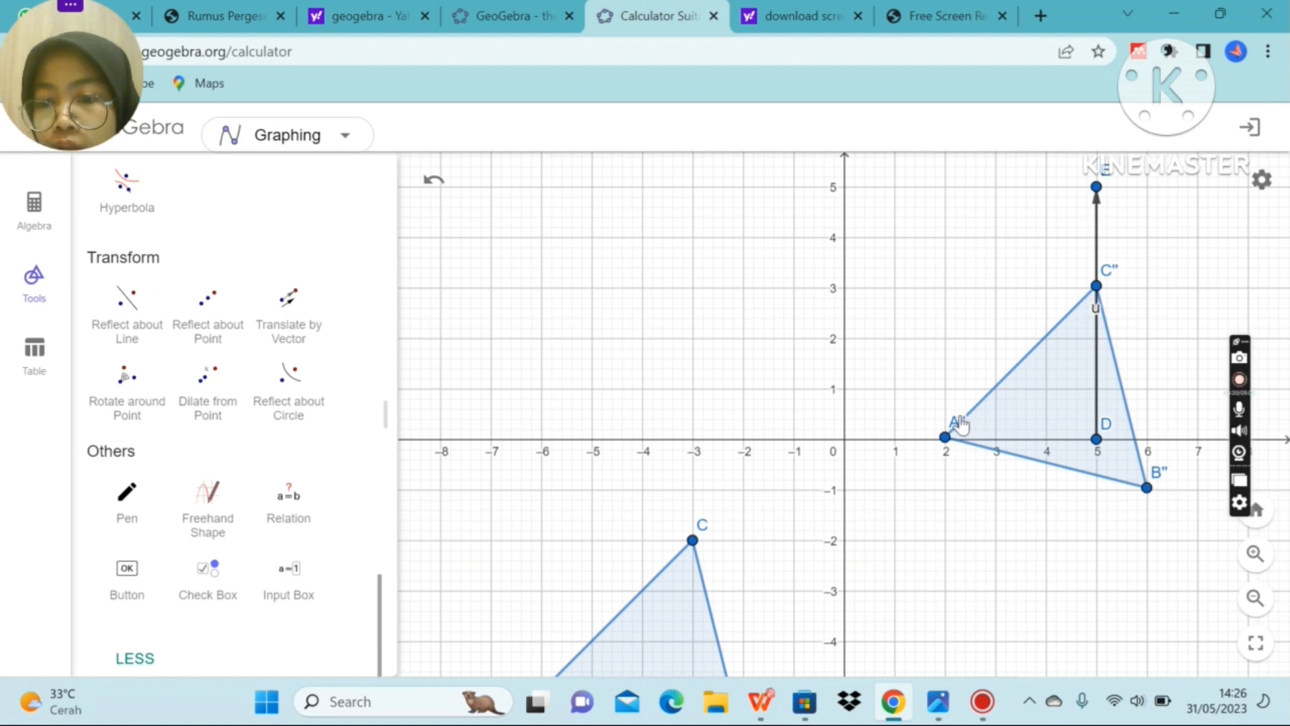
# Rename vertex A'' of the remaining translated triangle as A'
pyautogui.click(948, 437)
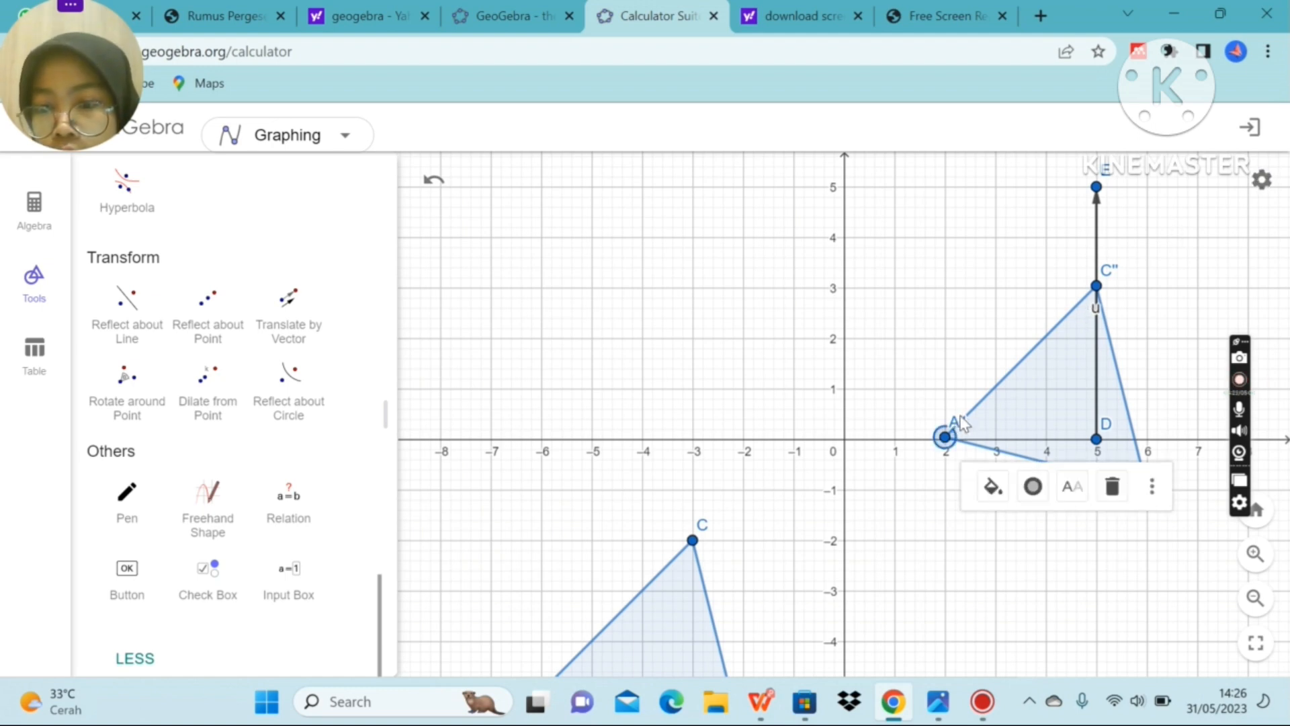
pyautogui.rightClick(961, 424)
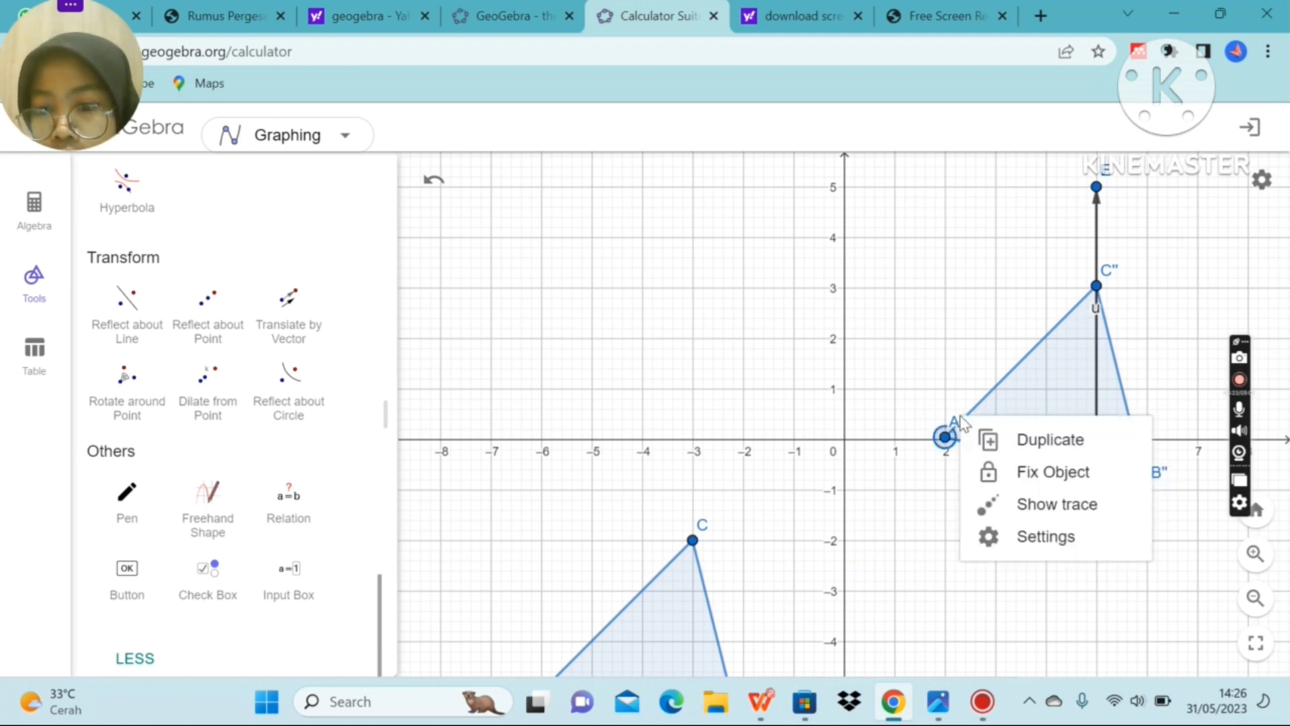
pyautogui.click(1037, 540)
pyautogui.click(884, 230)
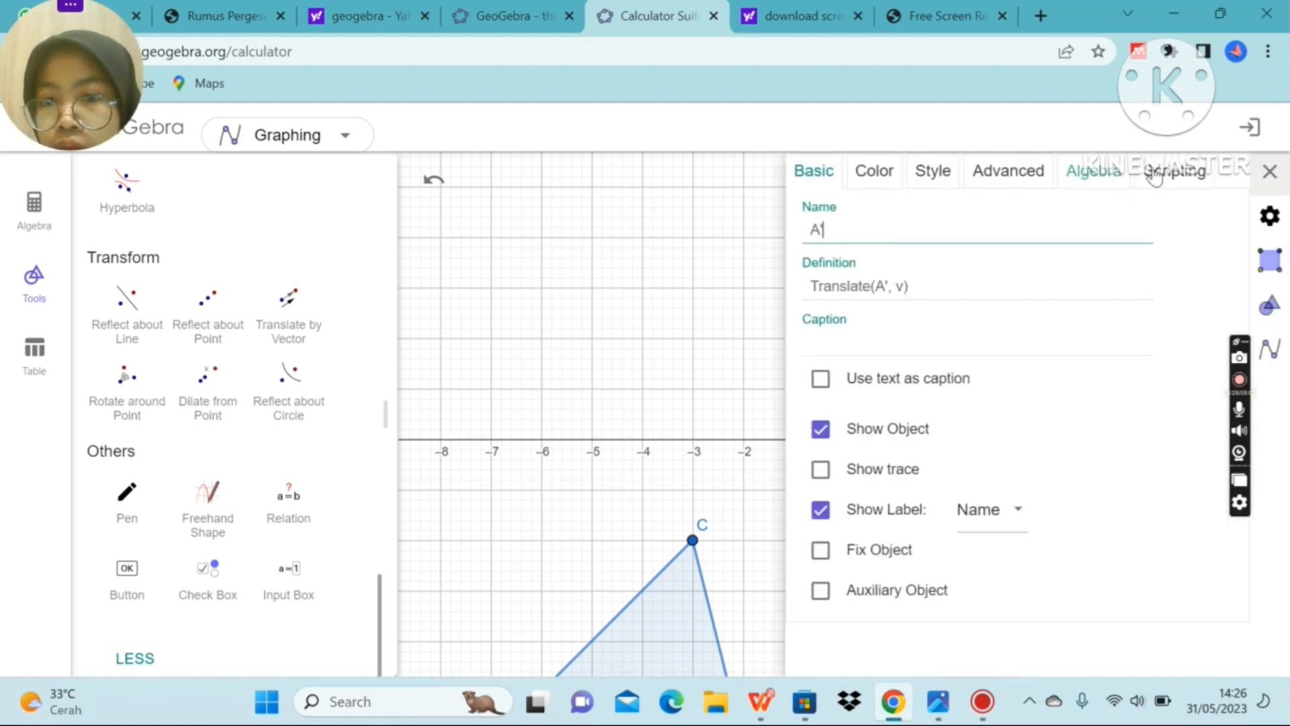
pyautogui.press('Return')
pyautogui.click(1270, 172)
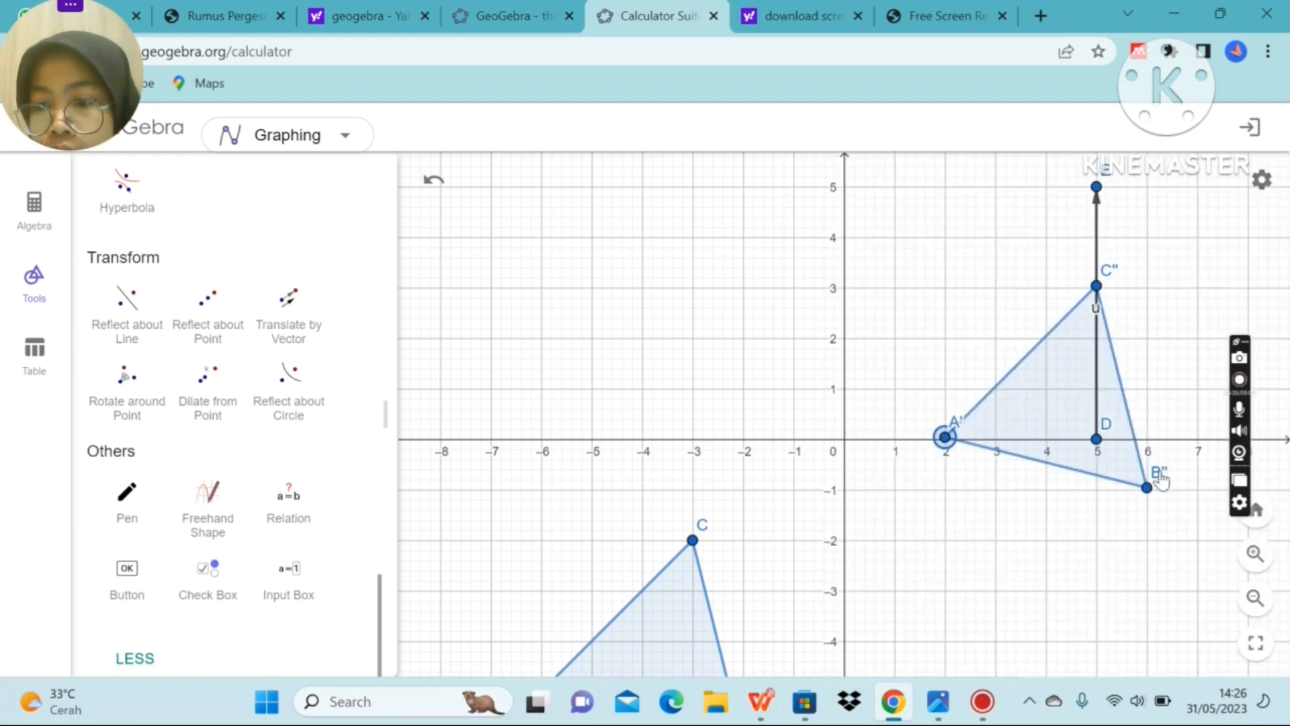
# Rename vertex B'' of the remaining translated triangle as B'
pyautogui.click(1148, 487)
pyautogui.rightClick(1160, 478)
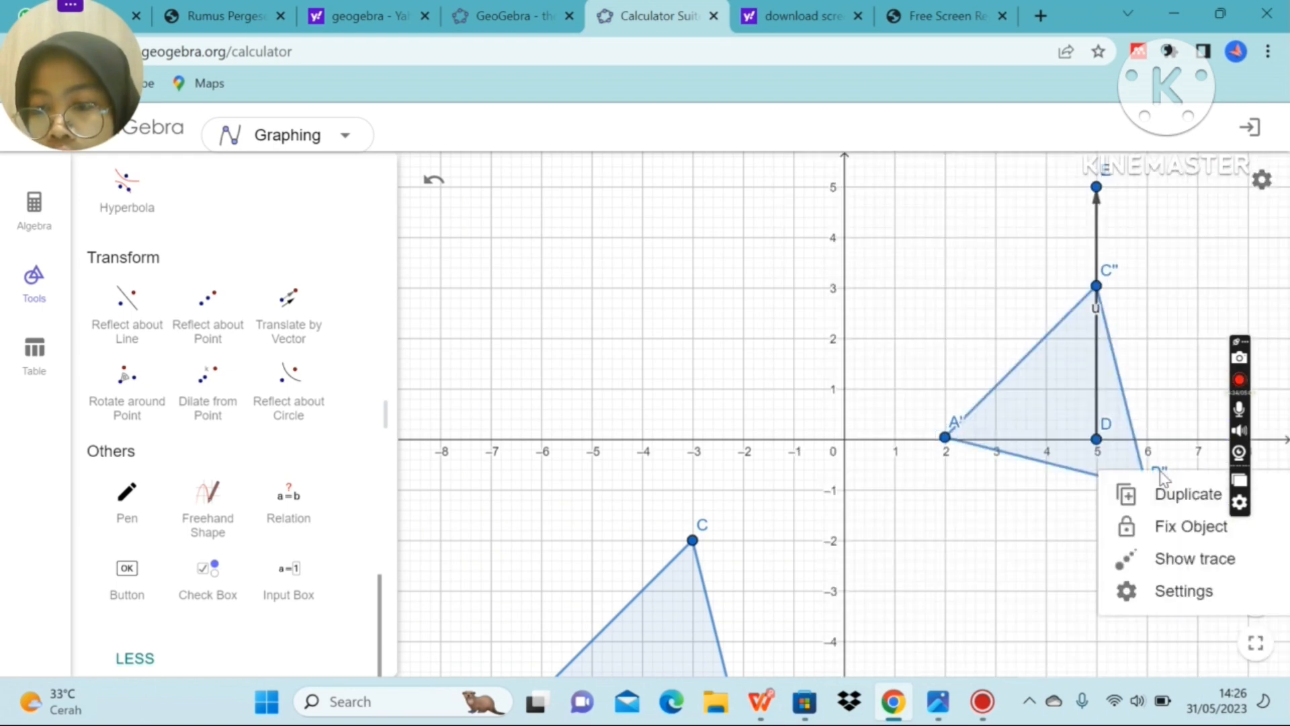
pyautogui.click(1206, 596)
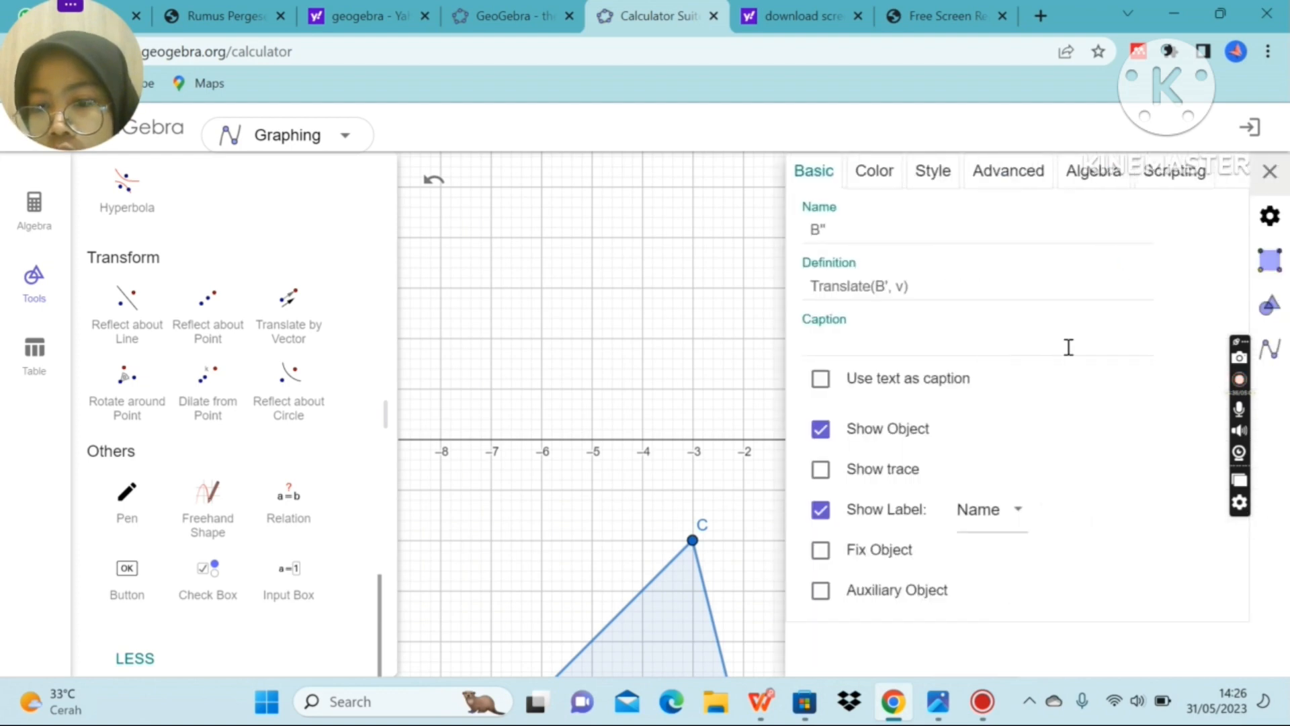
pyautogui.click(999, 227)
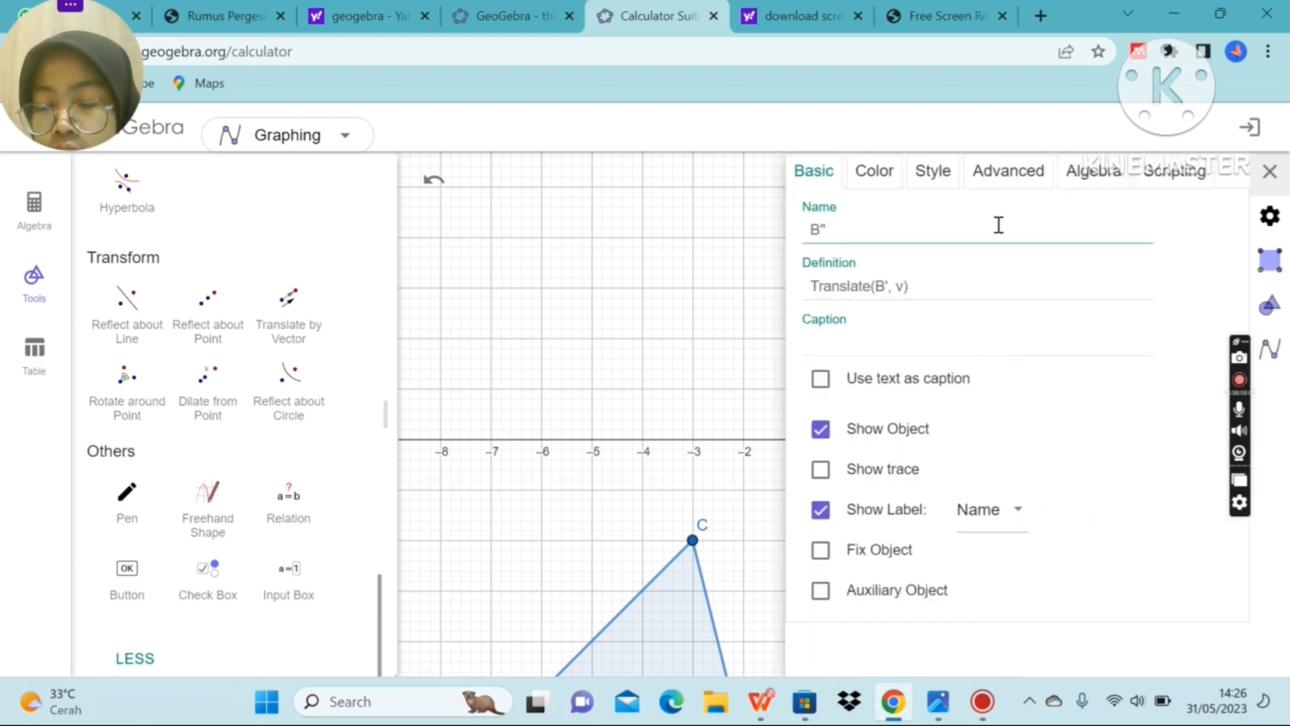
pyautogui.click(1270, 171)
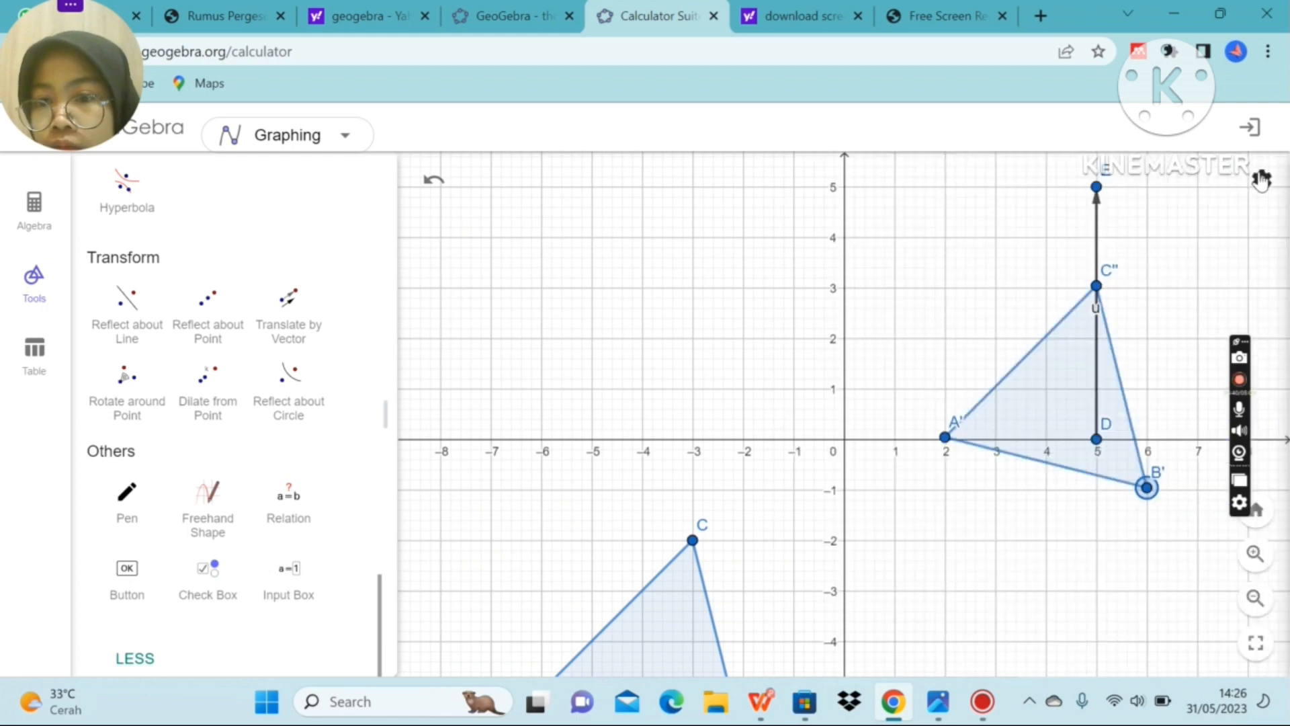
# Rename vertex C'' of the remaining translated triangle as C'
pyautogui.rightClick(1109, 272)
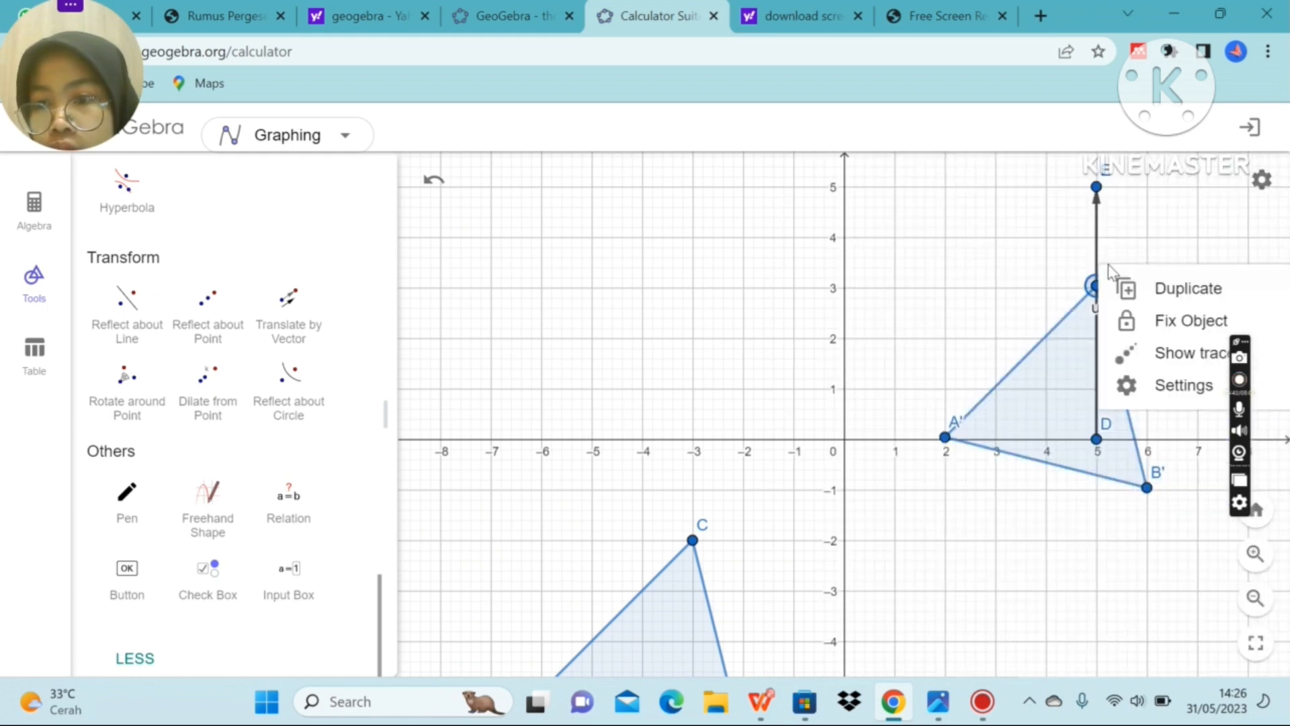
pyautogui.click(1166, 397)
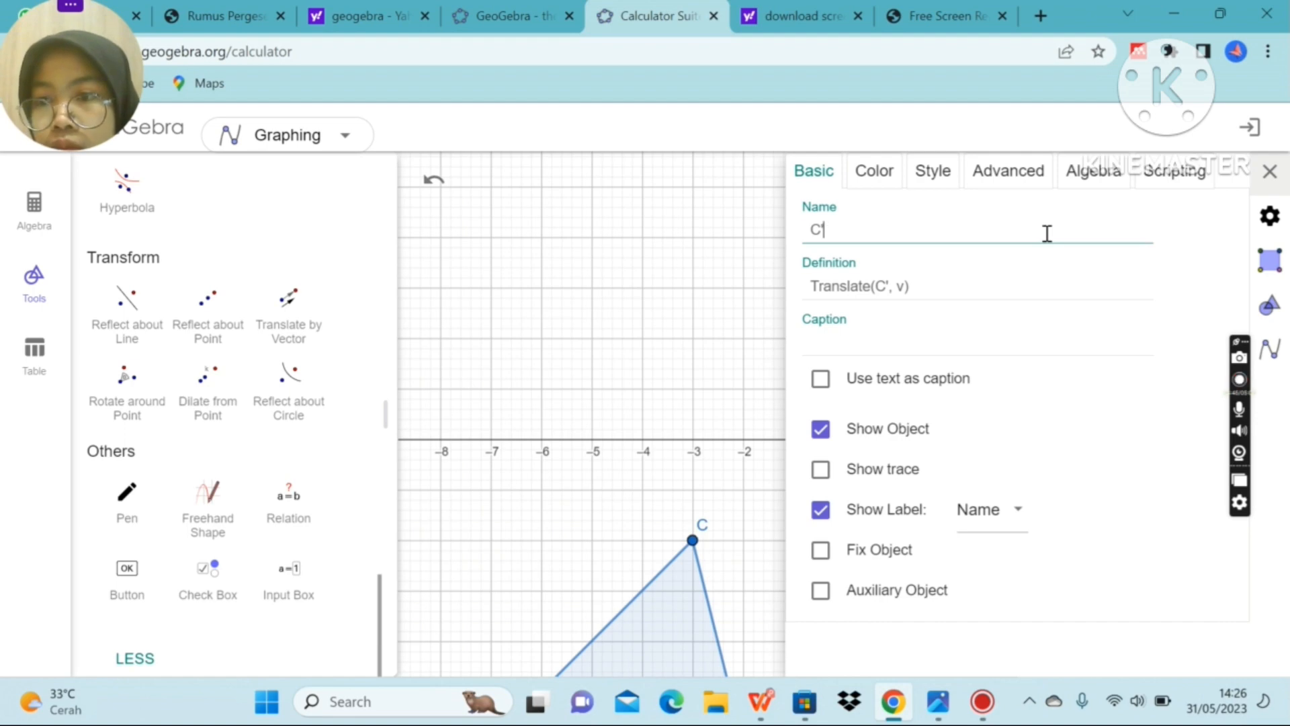
pyautogui.click(1269, 171)
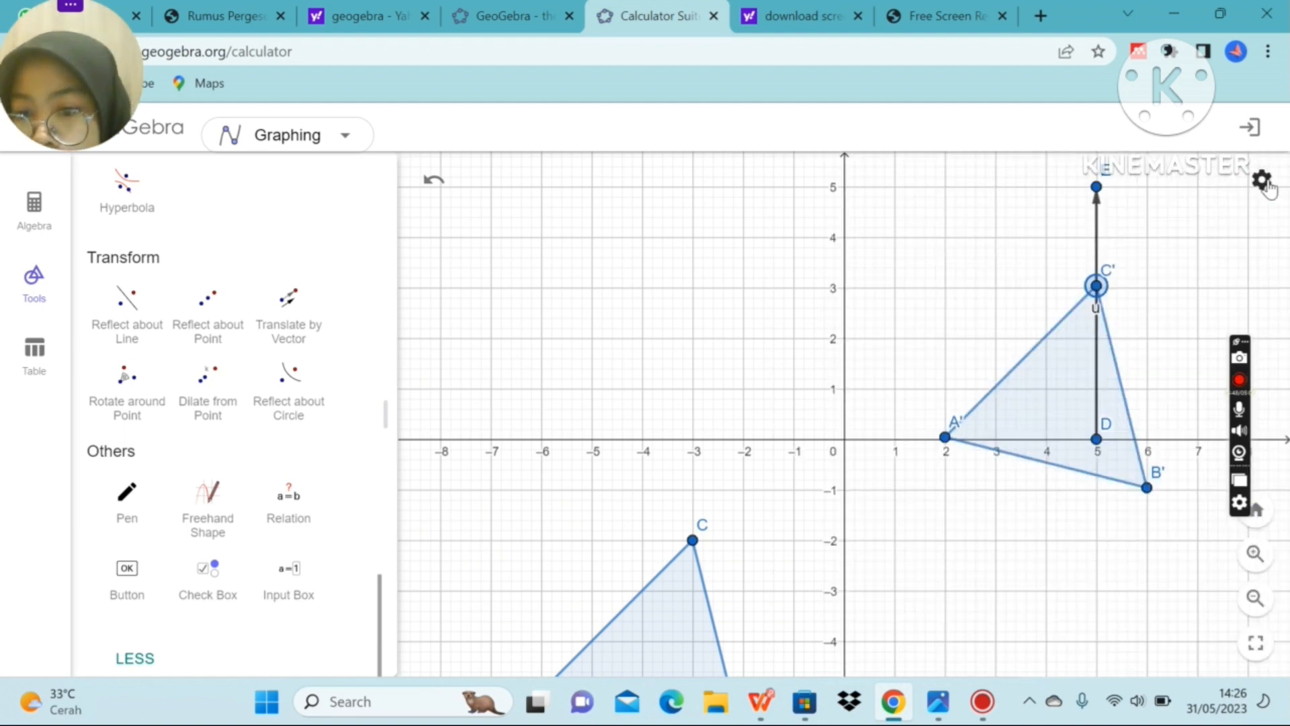